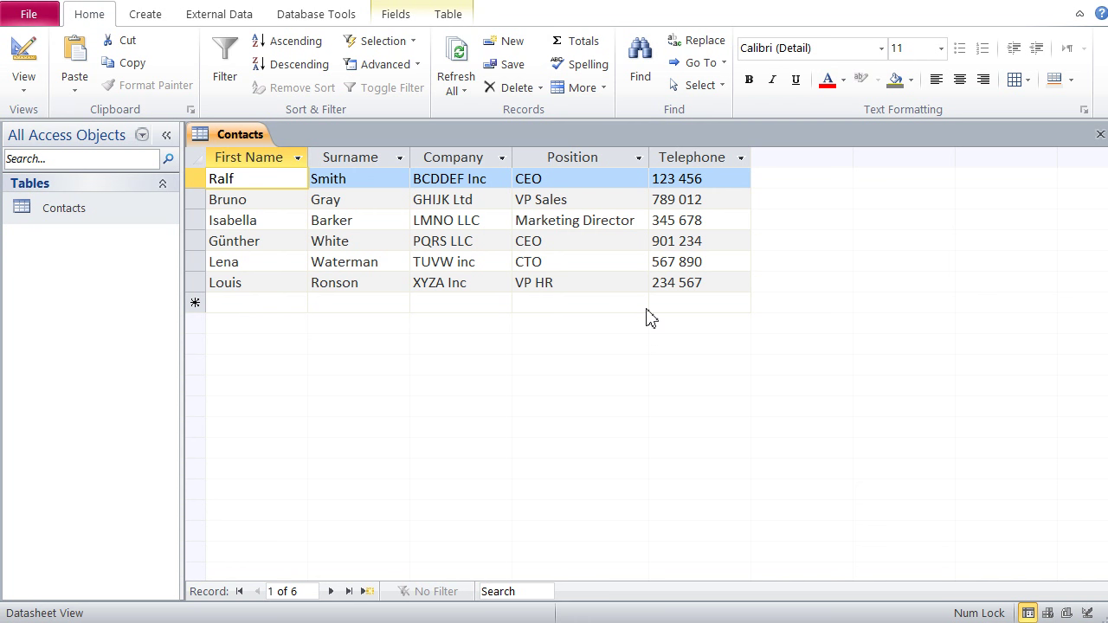
Step: Close the Contacts table and start an import from an Excel spreadsheet
right_click(239, 139)
click(283, 181)
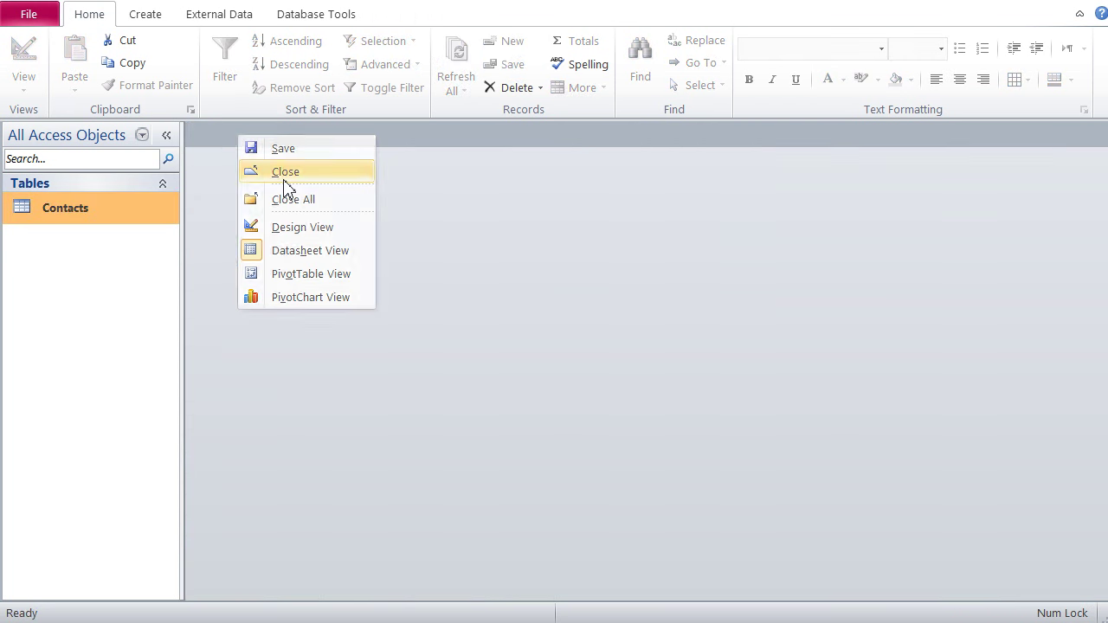
click(212, 19)
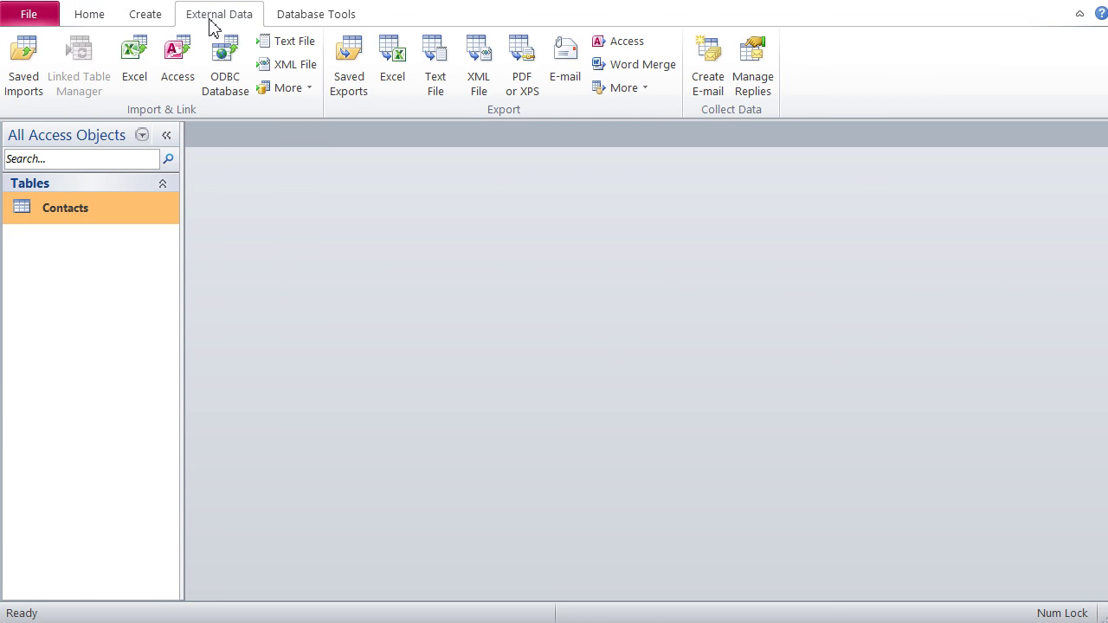
click(138, 61)
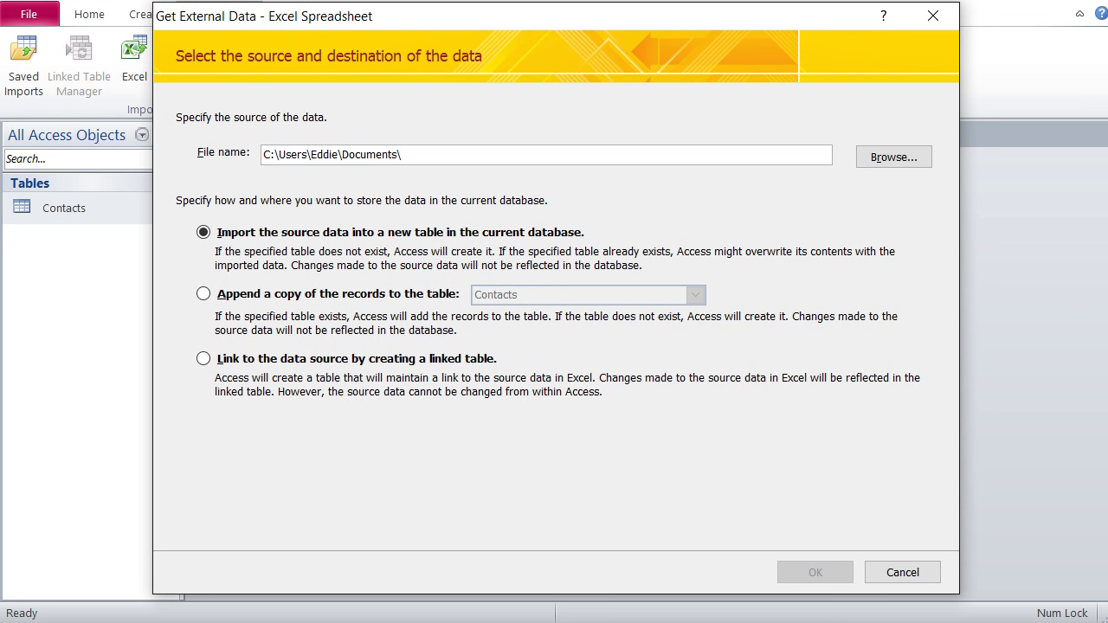
Step: Switch to the contacts workbook in Excel and examine its column headings from First Name to Telephone
key(alt+Tab)
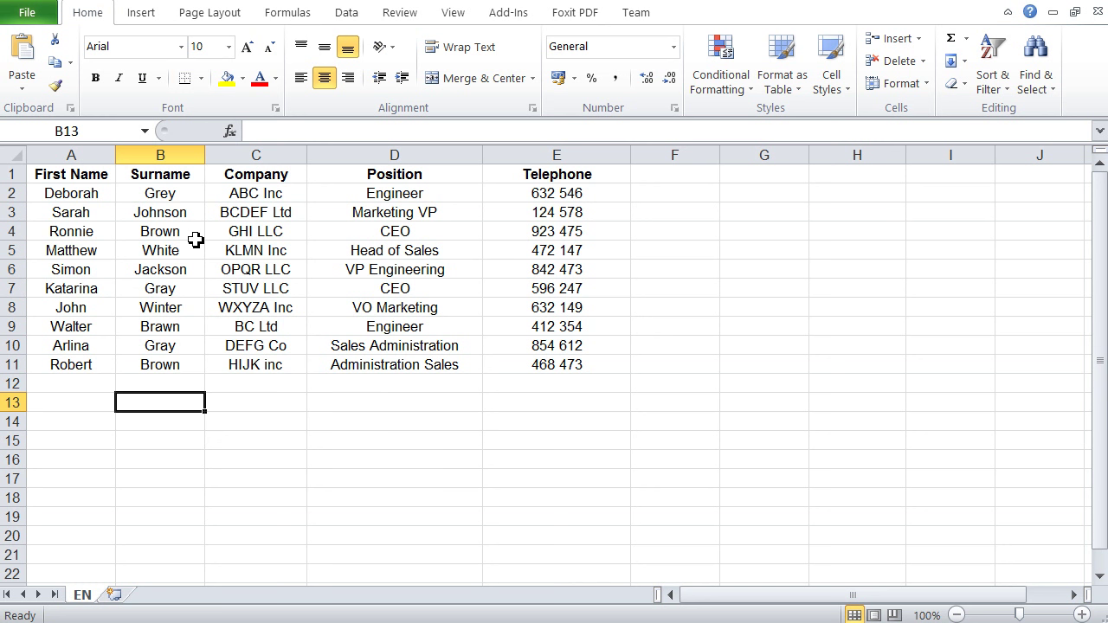
click(86, 179)
click(145, 180)
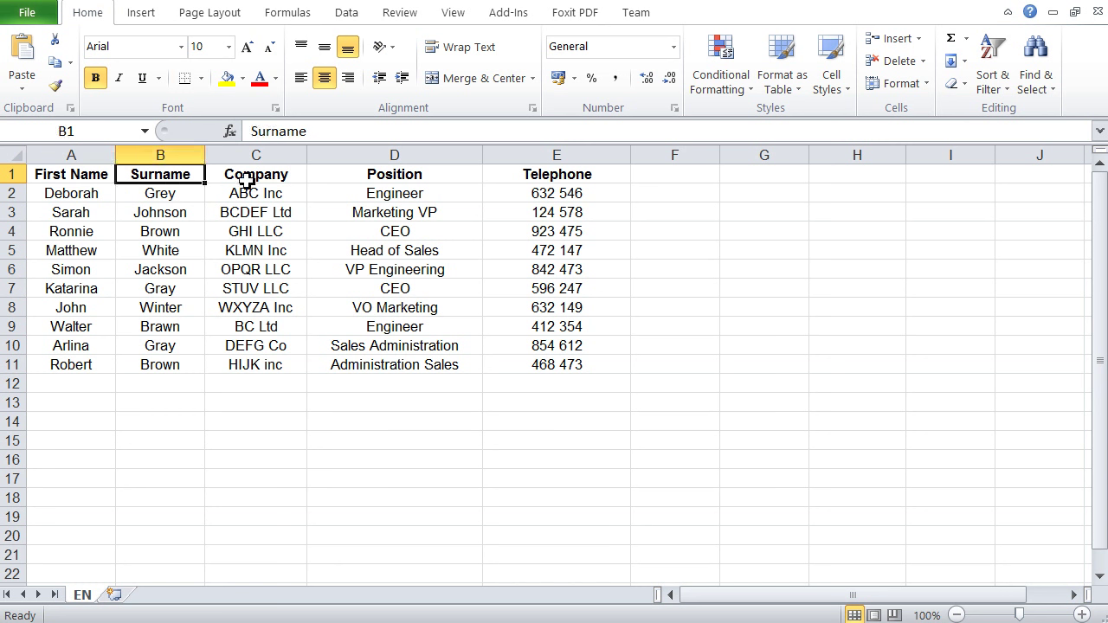
click(247, 180)
click(369, 178)
click(524, 179)
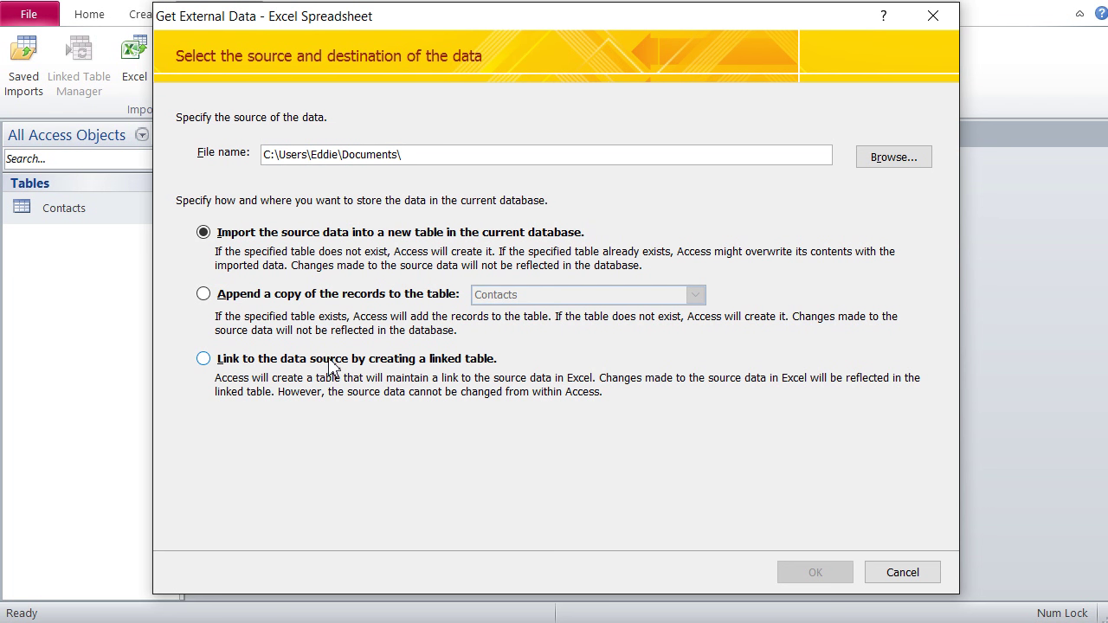
Step: Cancel the pending import in Access, open the Contacts table to review its fields, and close it again
click(900, 578)
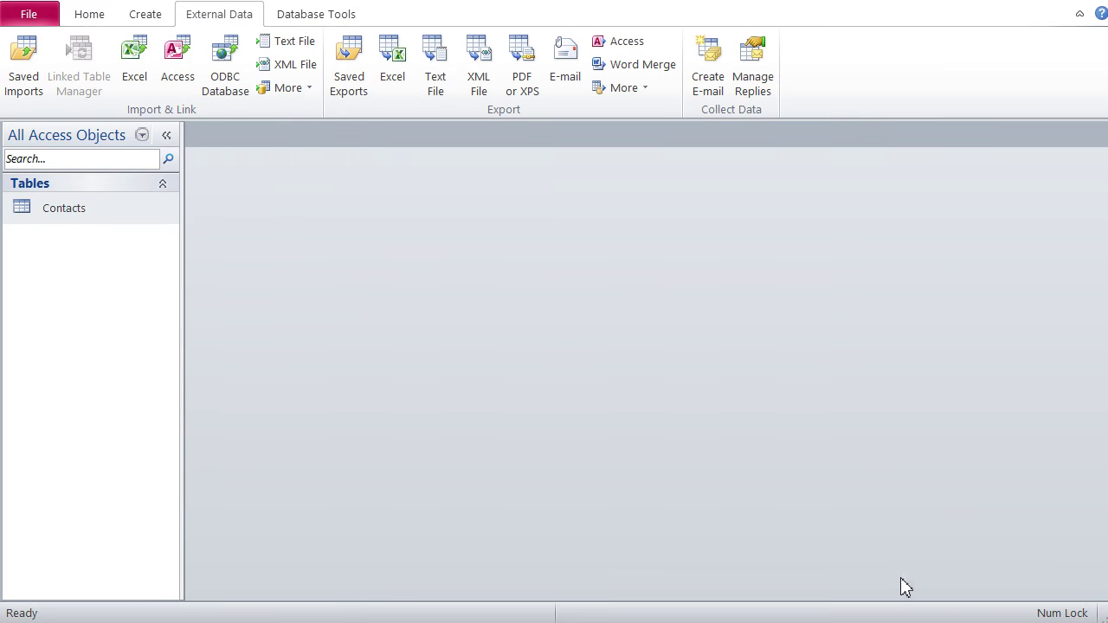
double_click(53, 216)
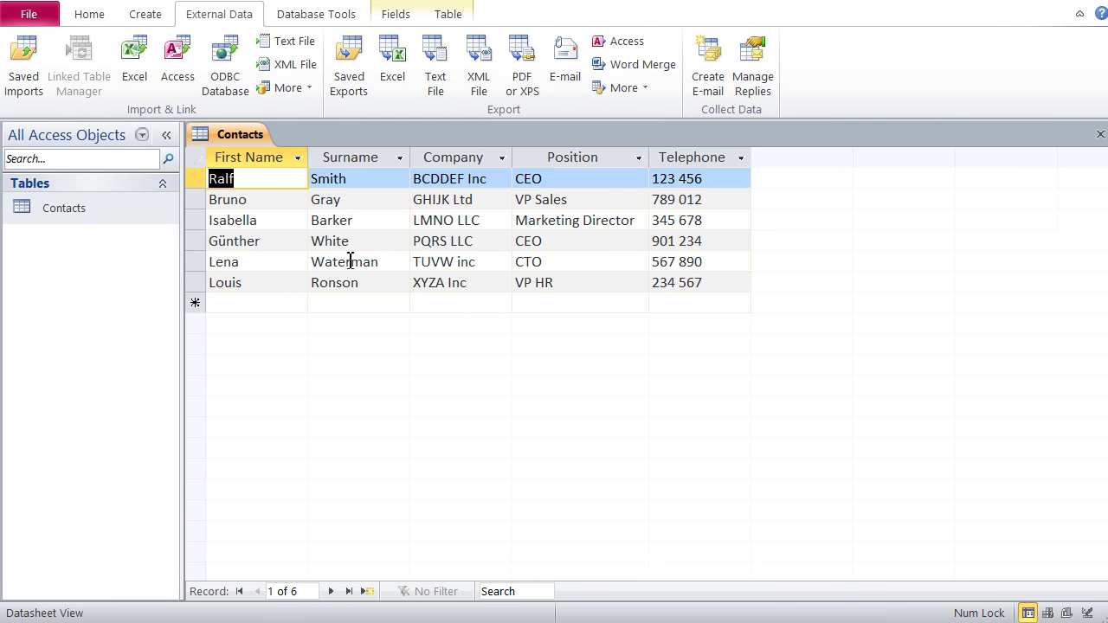
right_click(243, 143)
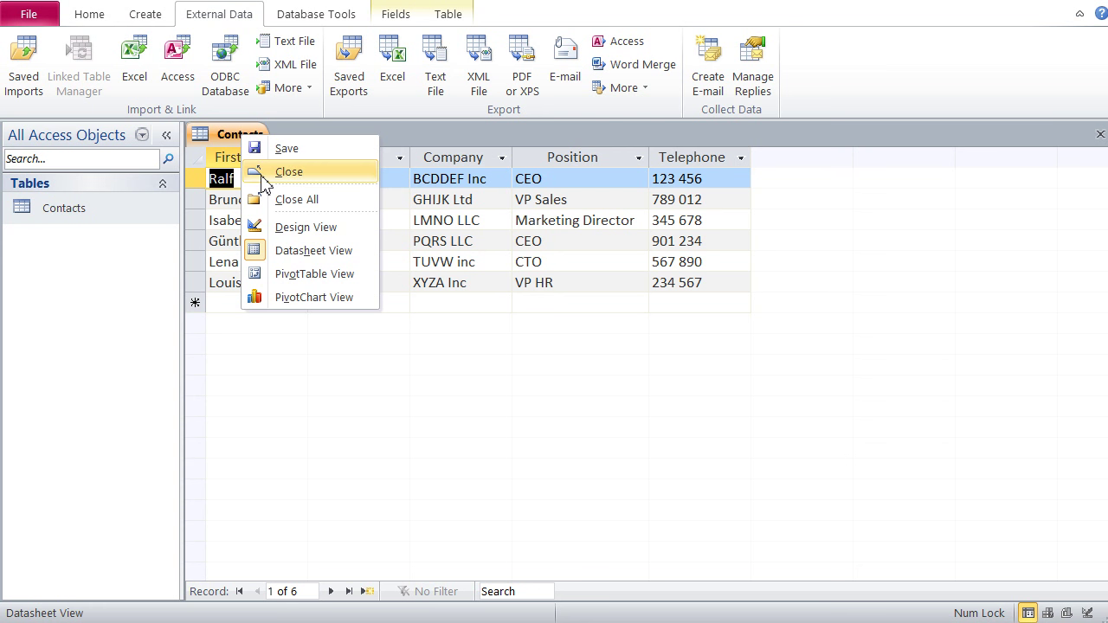
click(289, 171)
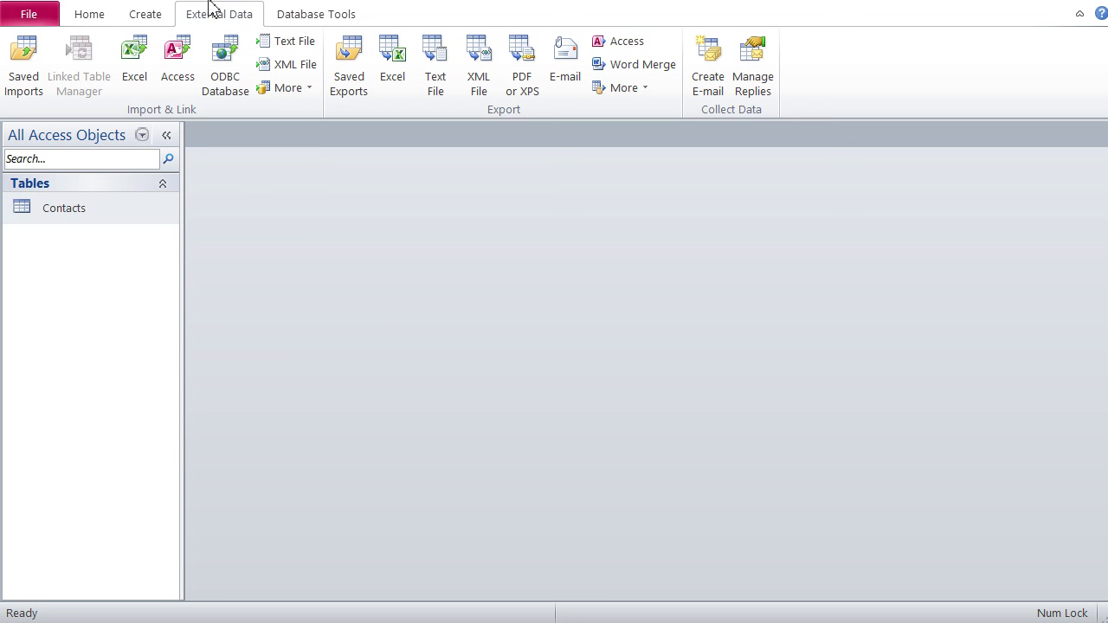
Step: Set up an Excel import that appends records to the Contacts table, with contacts.xlsx from the Desktop as source
click(130, 52)
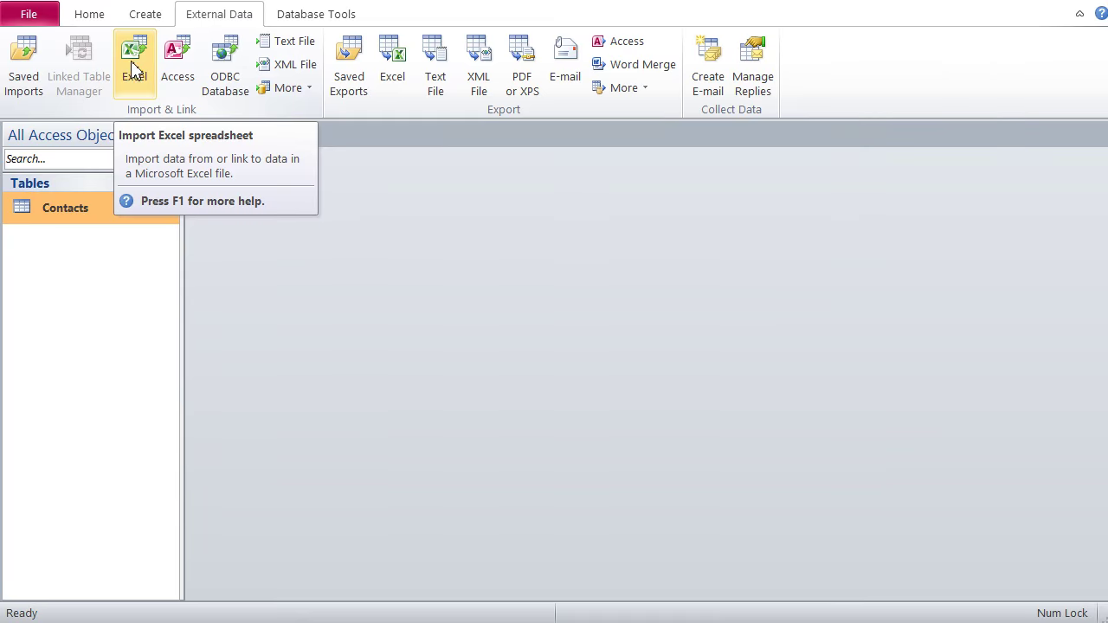
click(132, 60)
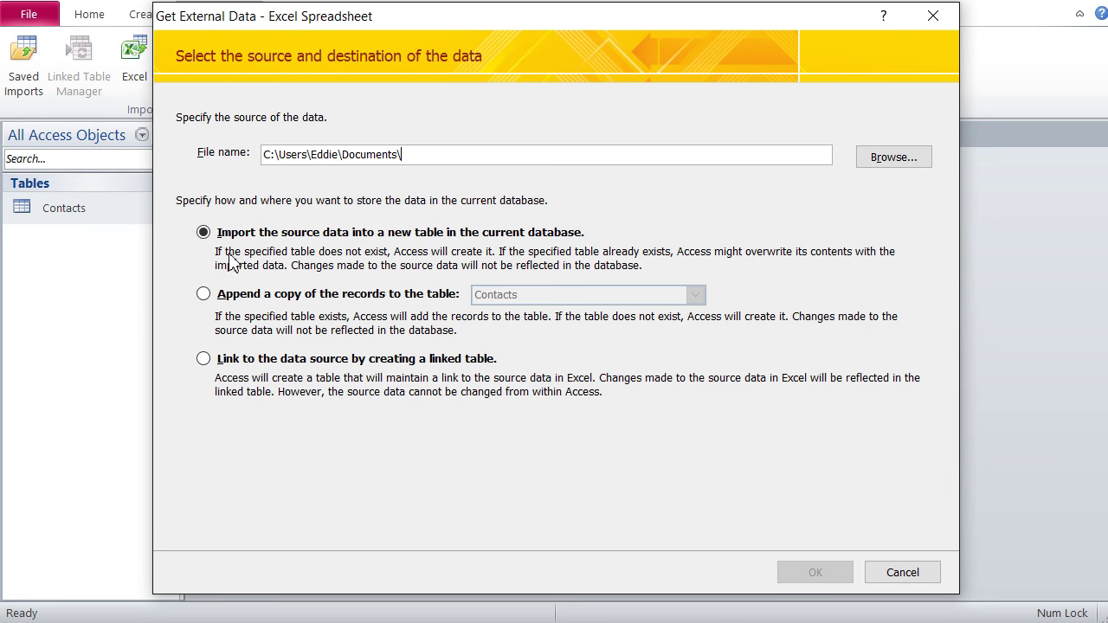
click(205, 296)
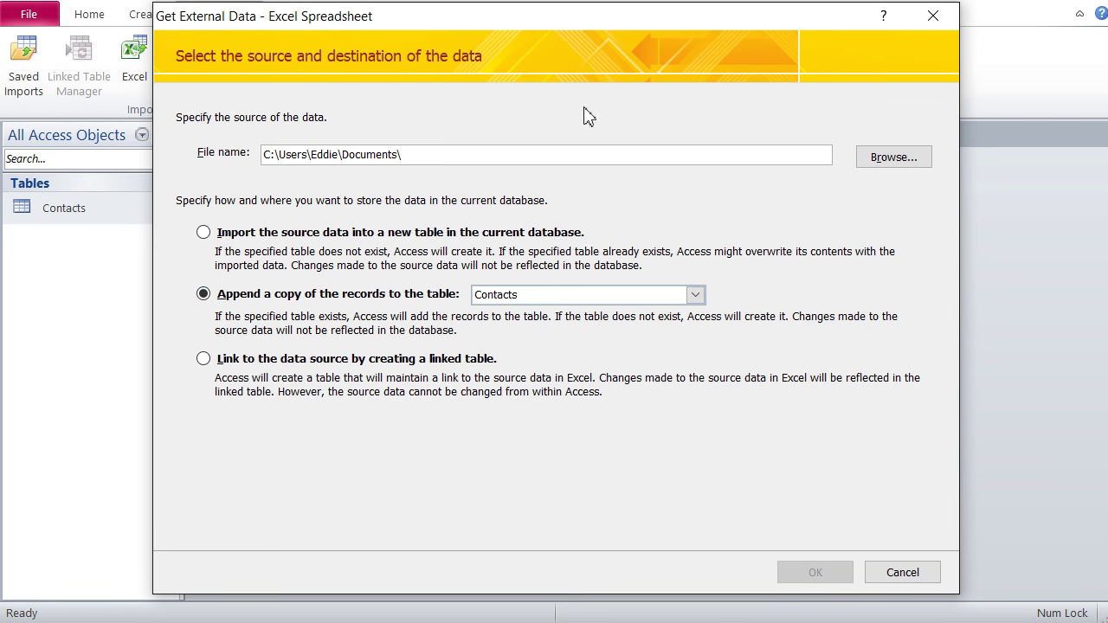
click(891, 158)
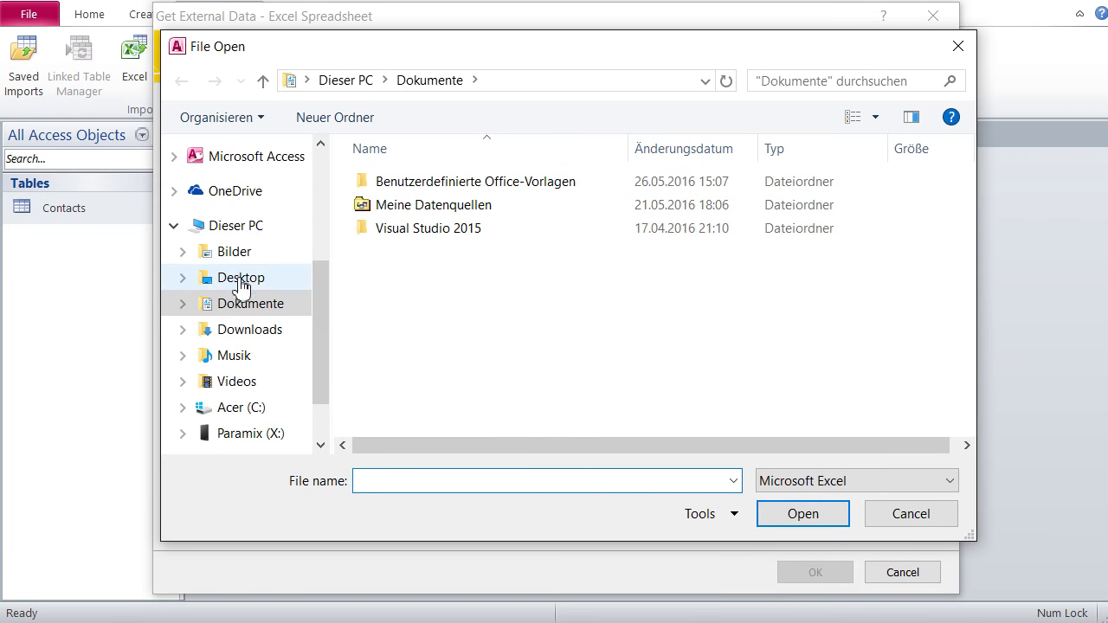
click(236, 281)
click(399, 232)
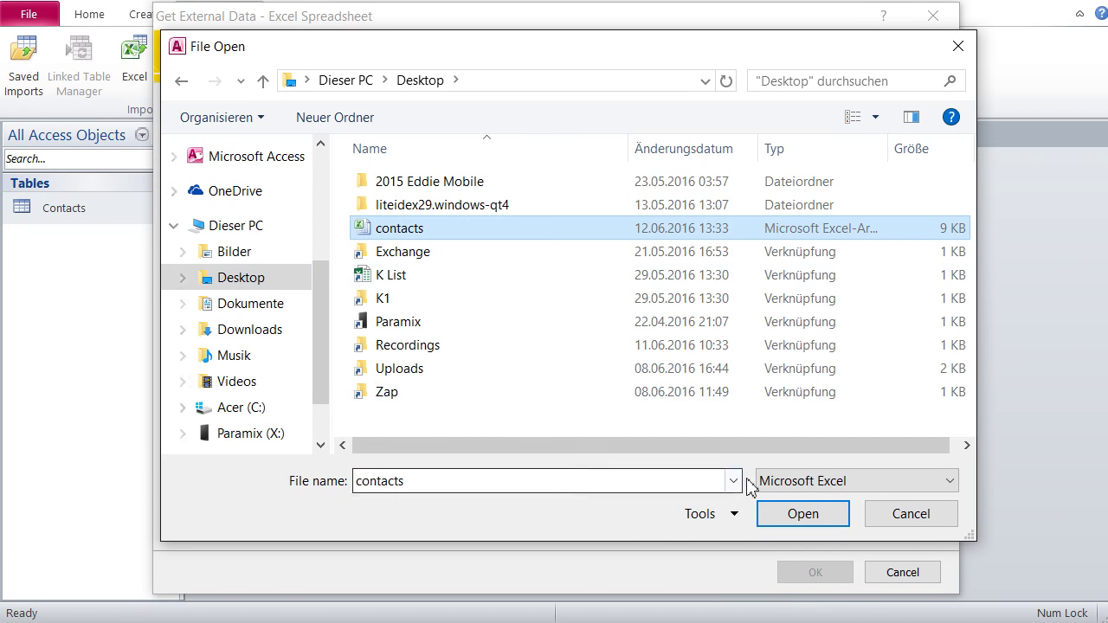
click(802, 514)
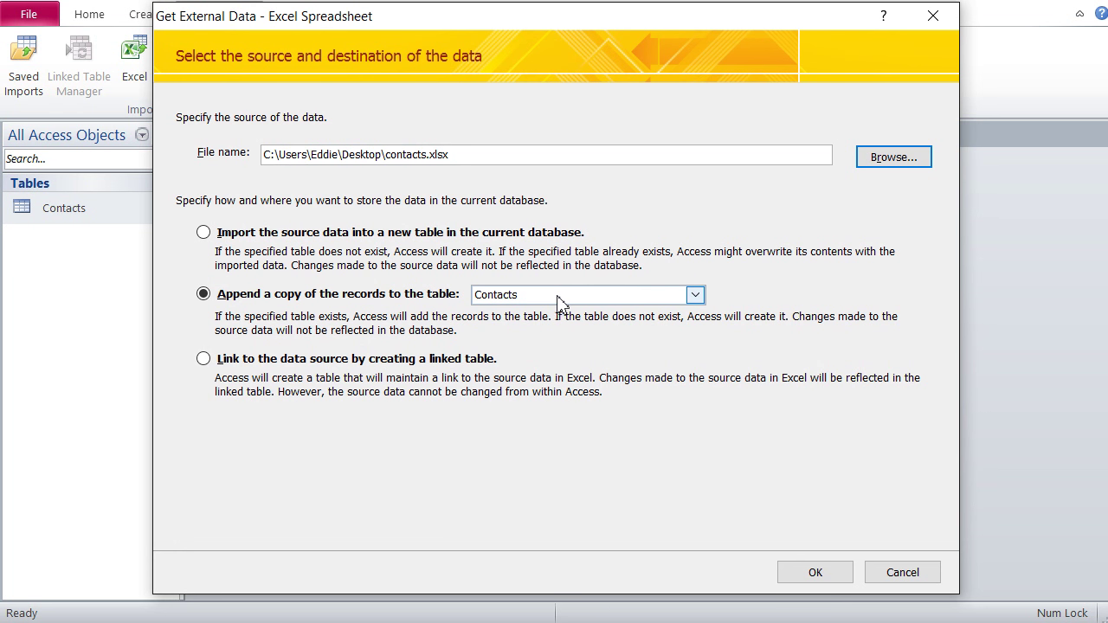
Step: Run the append import into the Contacts table without table analysis and without saving the import steps
click(818, 574)
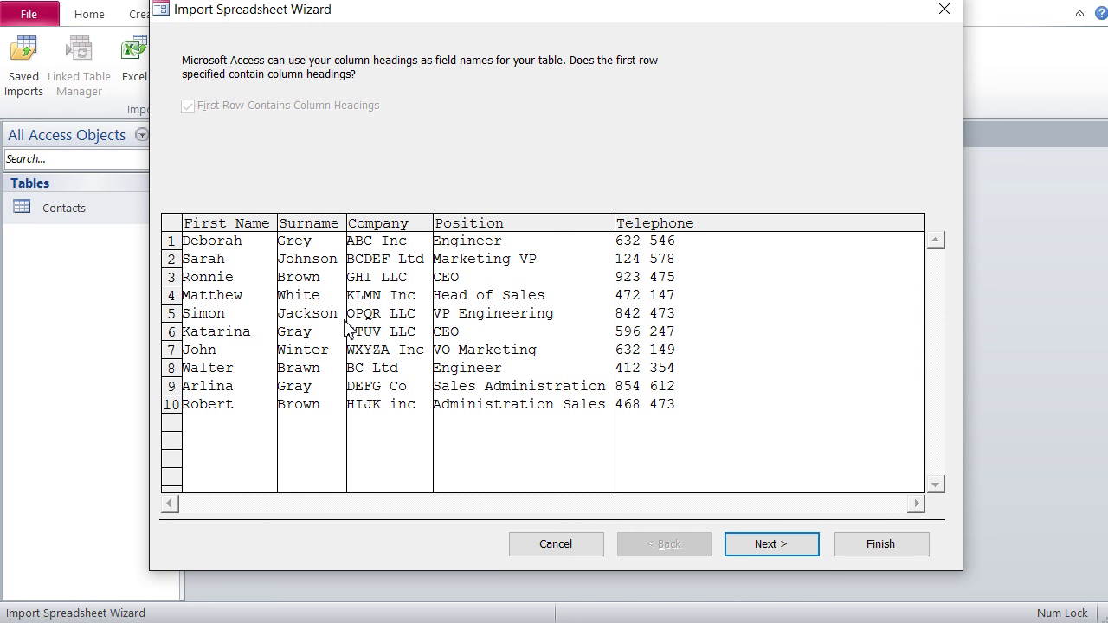
click(773, 547)
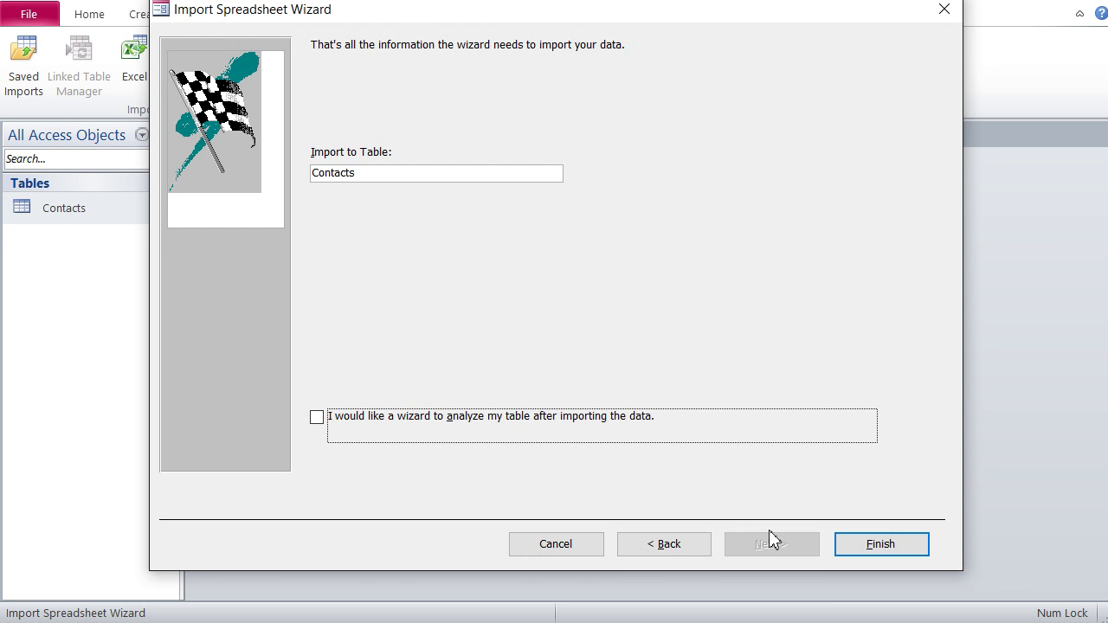
click(878, 547)
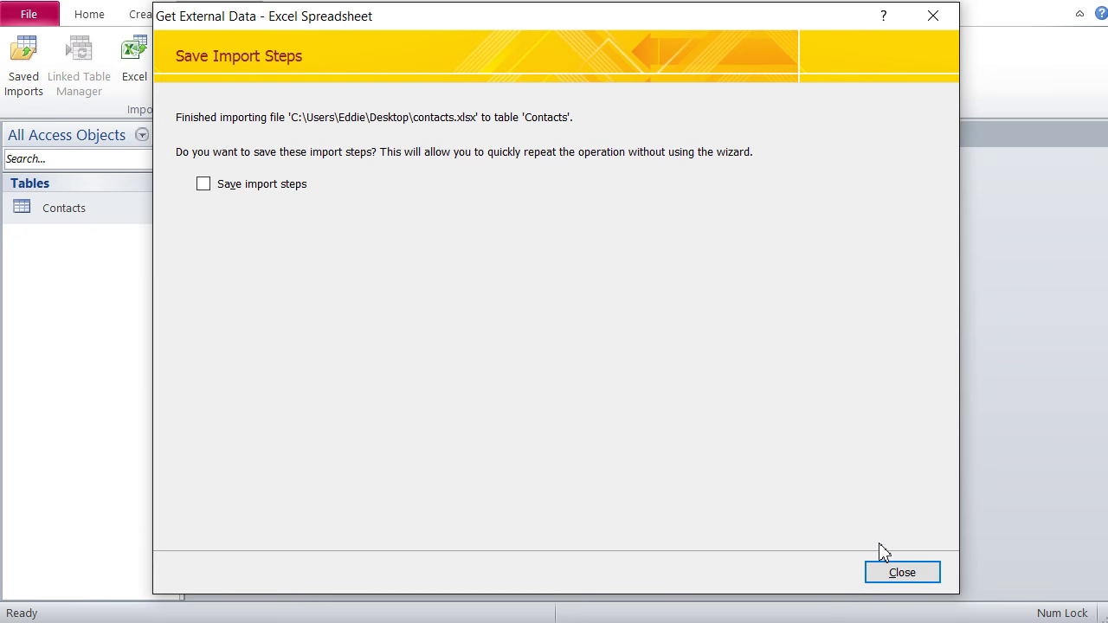
click(889, 575)
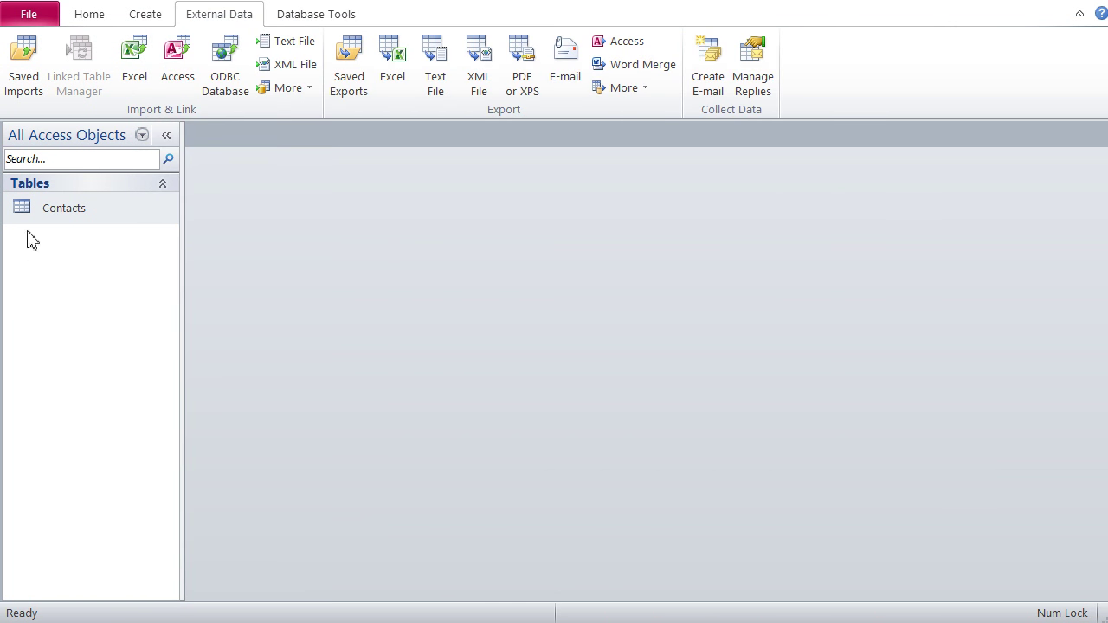
Step: Open the Contacts table and highlight its first six records to tell them apart from the appended ones
double_click(55, 218)
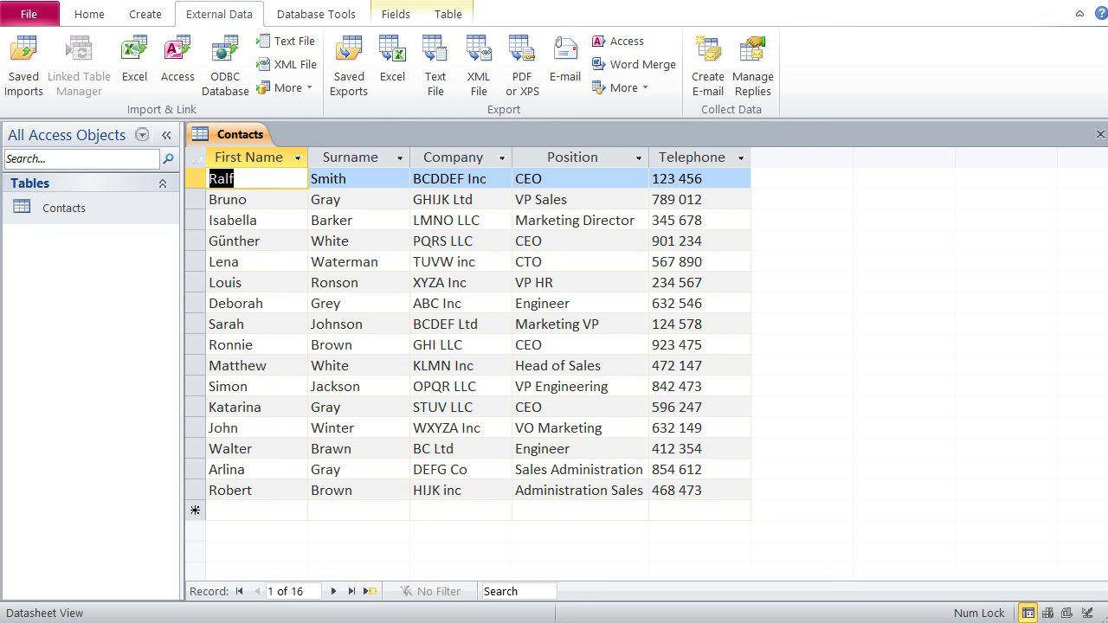
key(shift+space)
key(shift+Down)
key(shift+Down)
key(shift+Down)
key(shift+Down)
key(shift+Down)
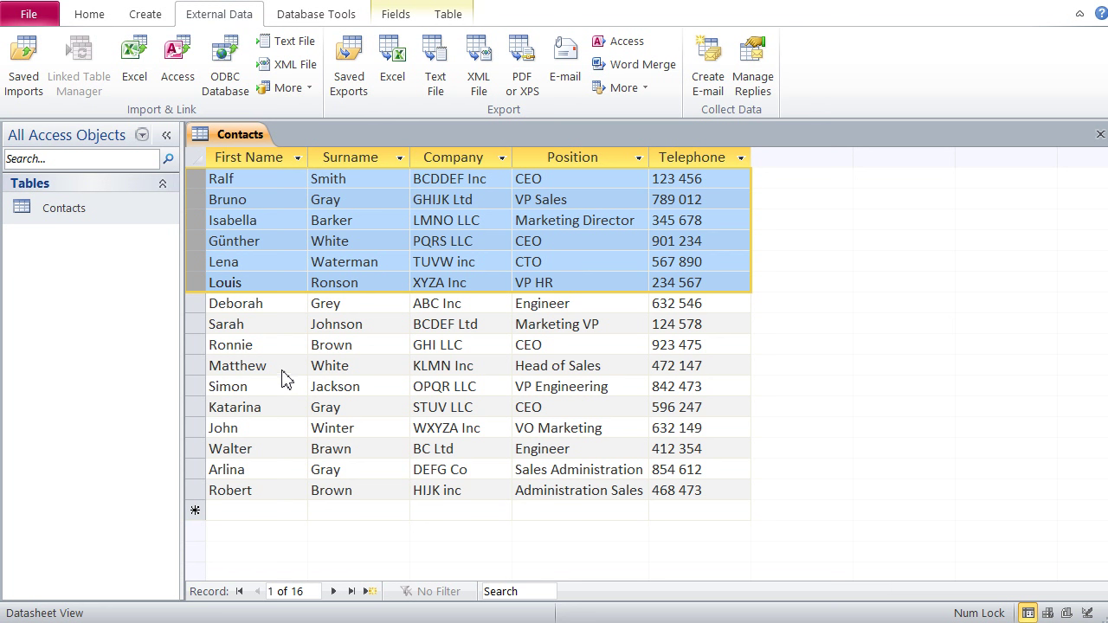
click(234, 511)
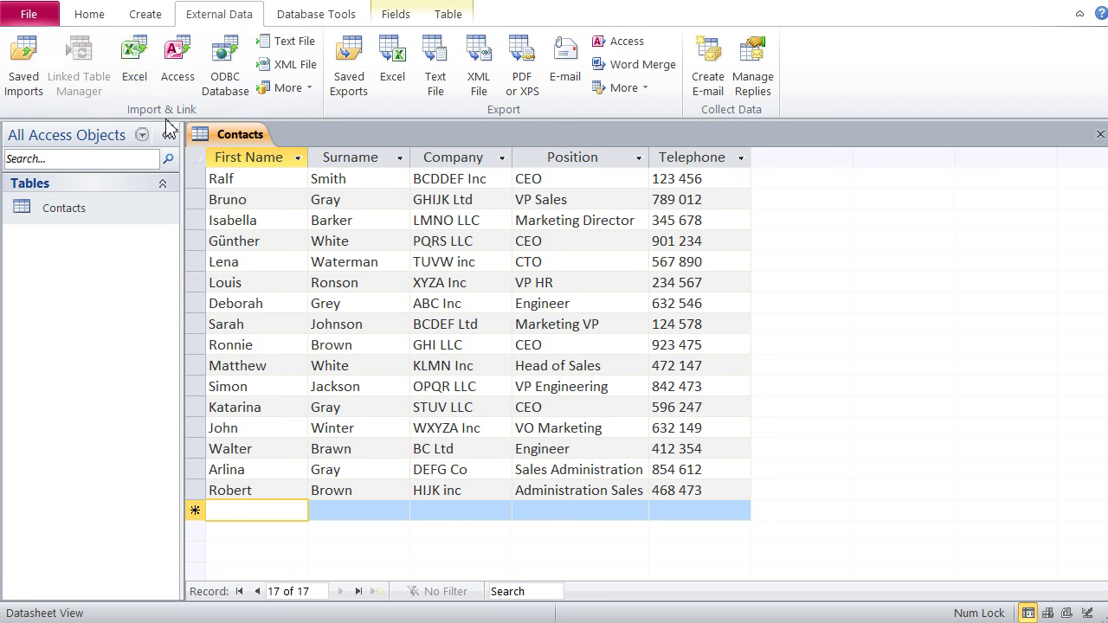
Step: Start an Excel import of contacts.xlsx from the Desktop into a new table in the current database
click(135, 63)
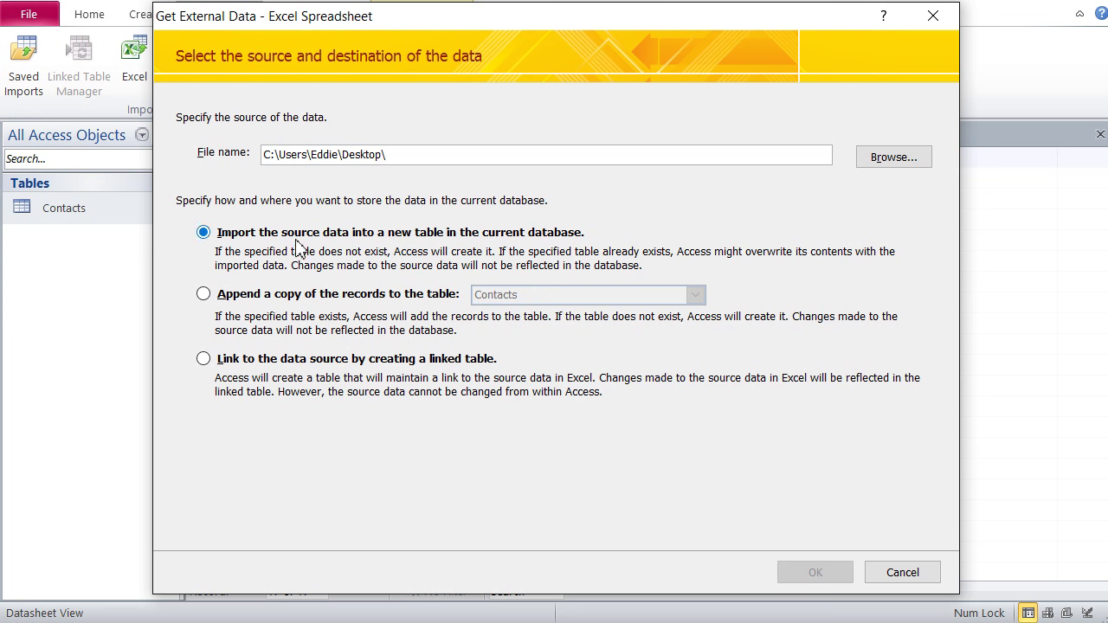
click(891, 157)
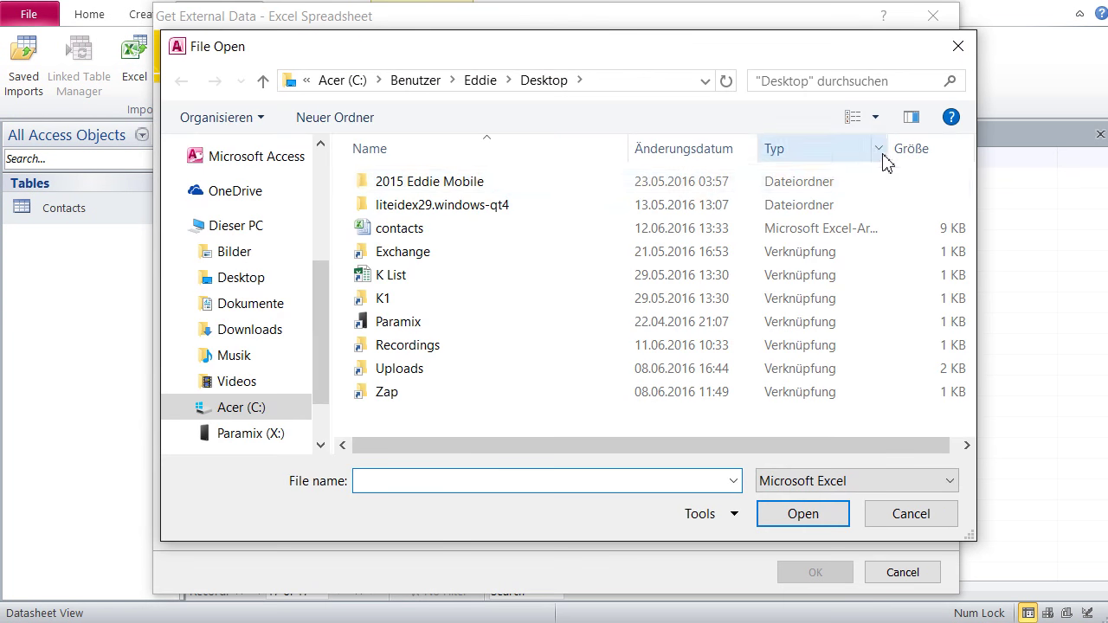
click(413, 233)
click(796, 513)
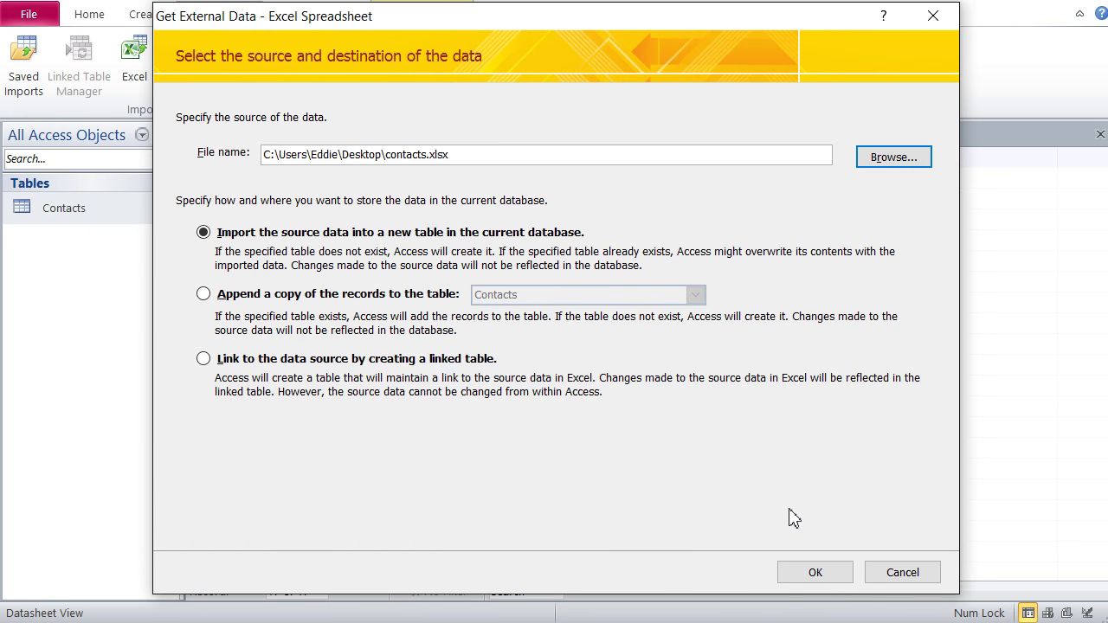
click(813, 573)
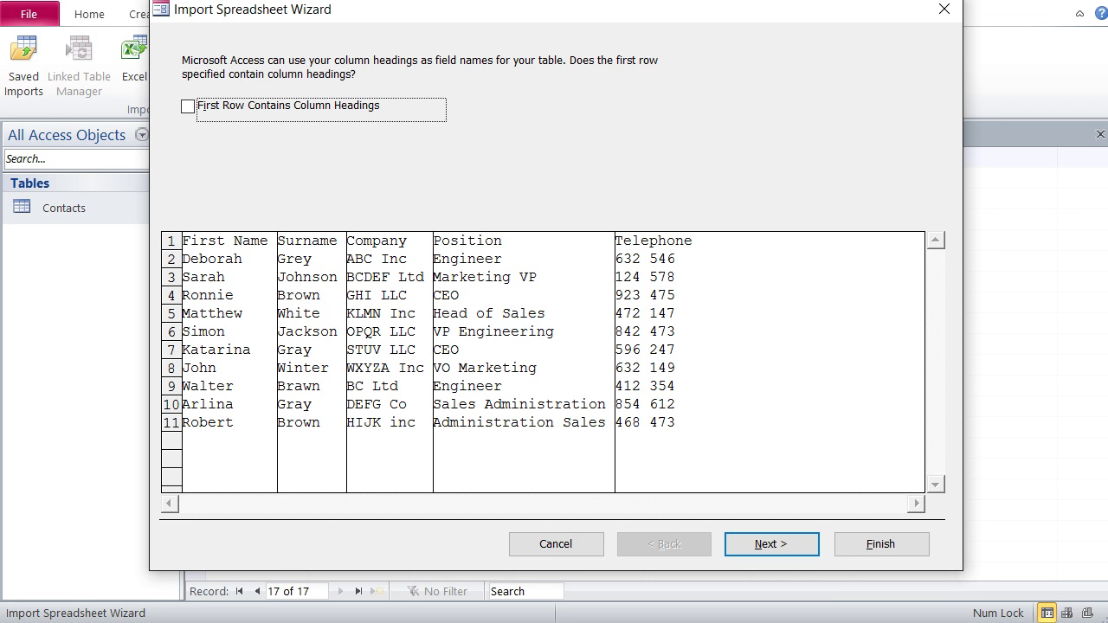
Step: Use the first row as column headings and review the field options of each column through Telephone
key(space)
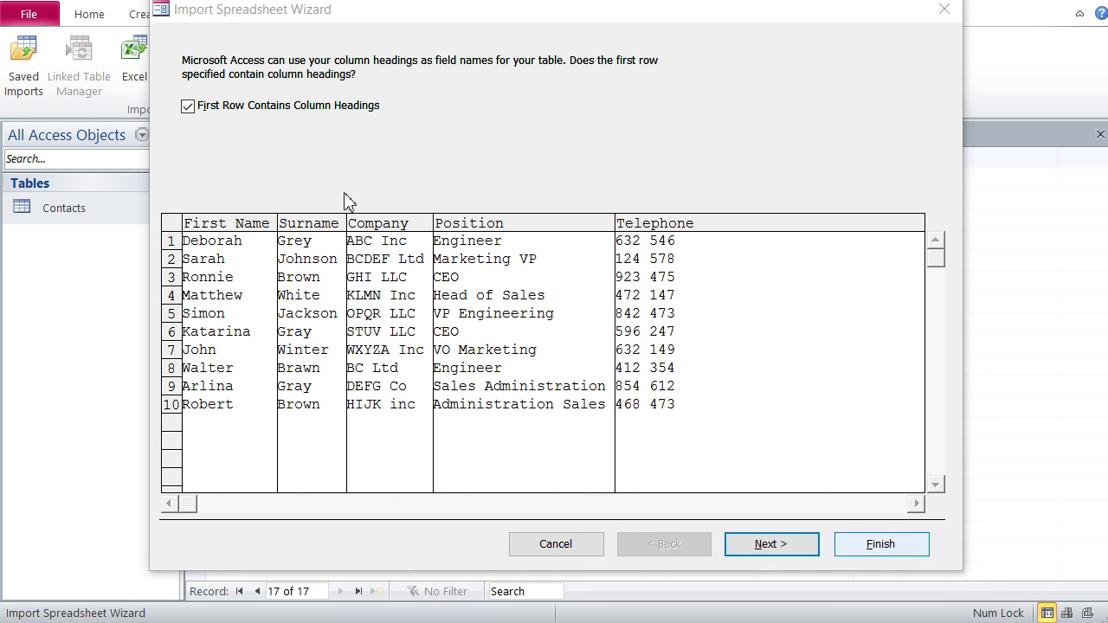
click(782, 552)
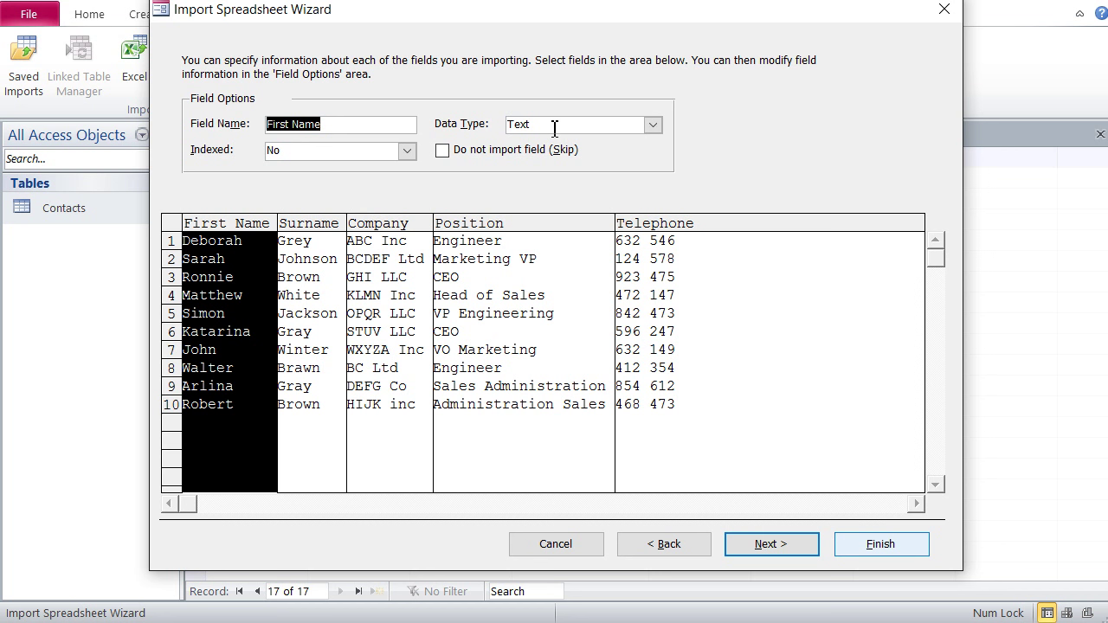
click(308, 226)
click(401, 228)
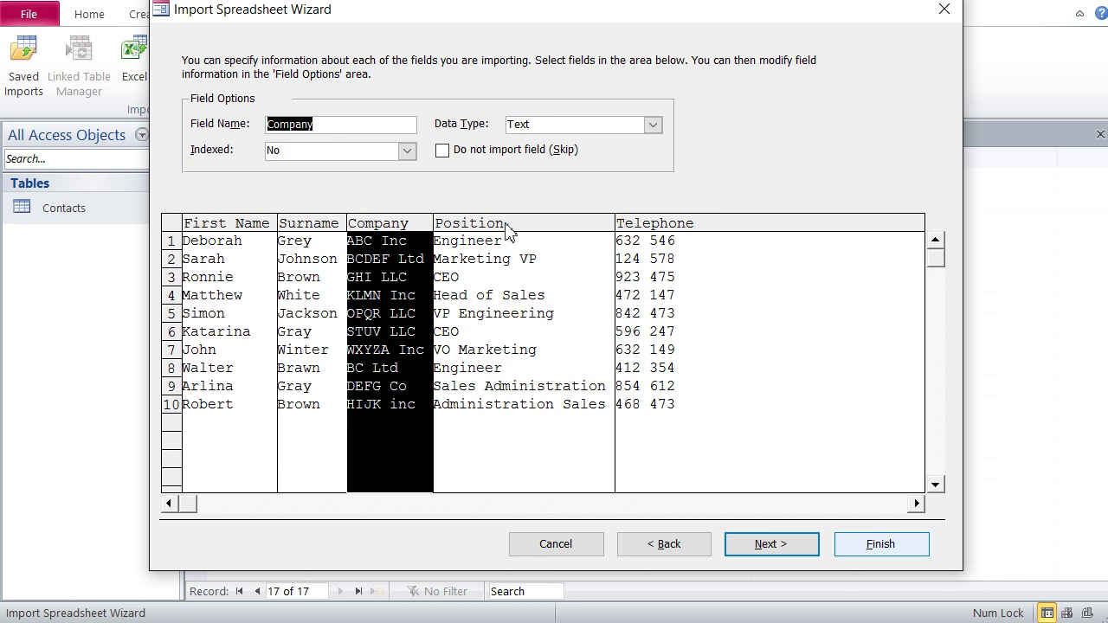
click(510, 230)
click(625, 230)
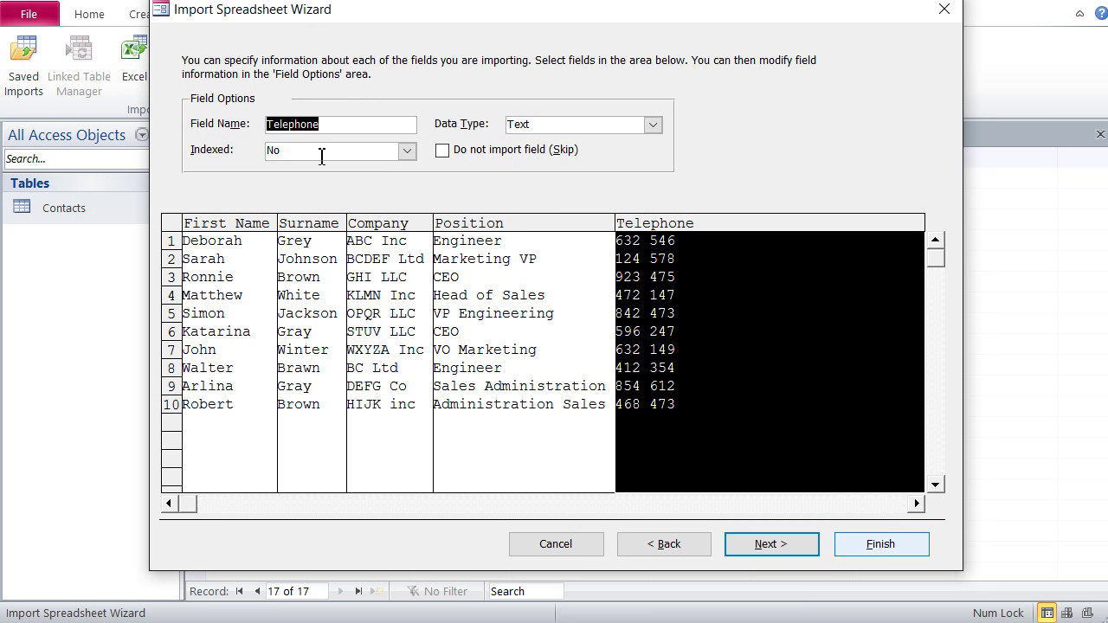
Step: Accept the field options and set the new table to have no primary key
click(775, 551)
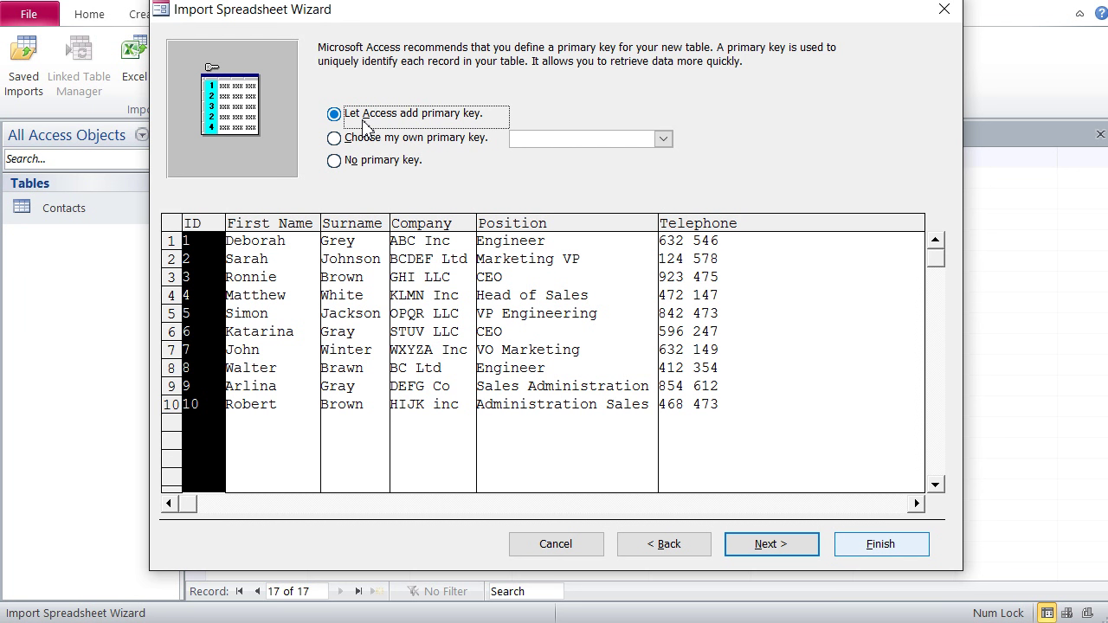
click(370, 171)
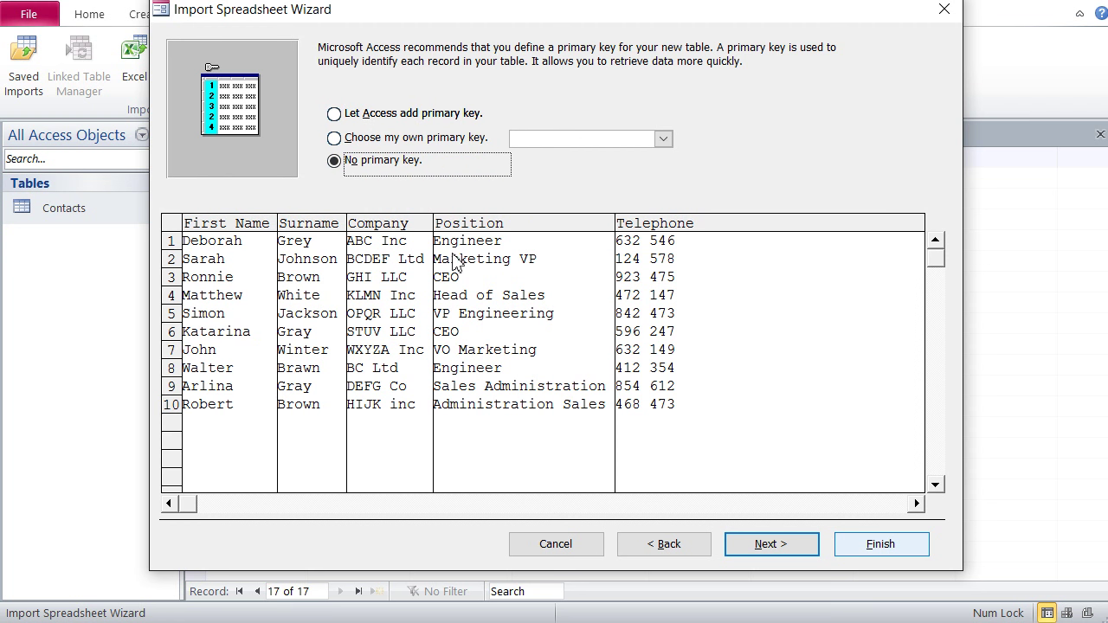
click(777, 552)
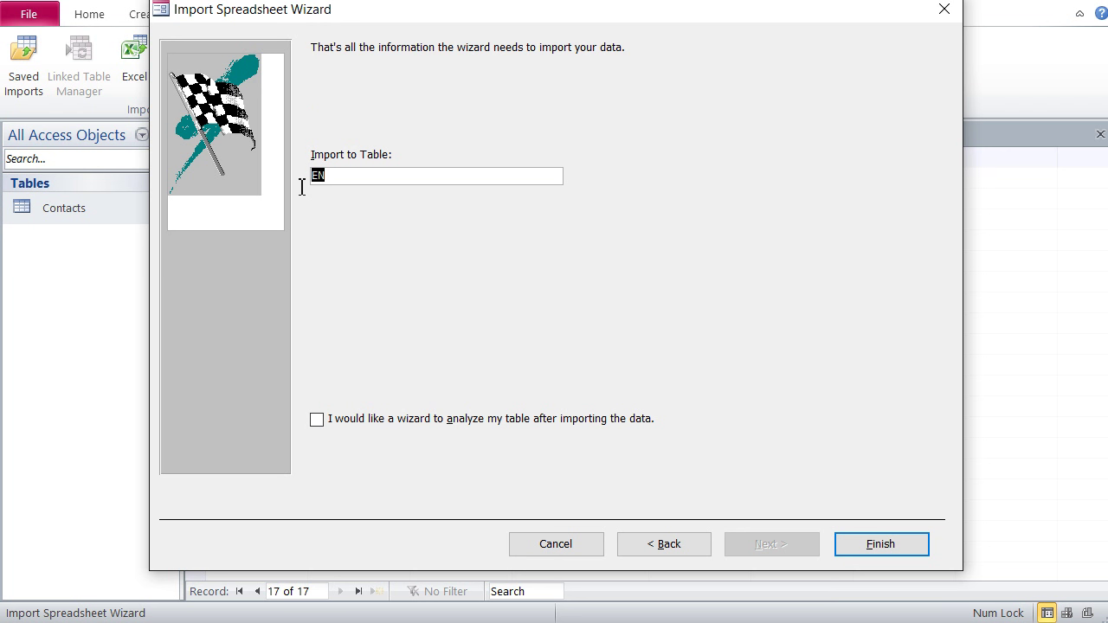
Step: Name the destination table Contacts_from_Excel
text(Contacts_from-Excel)
click(386, 177)
key(BackSpace)
text(_)
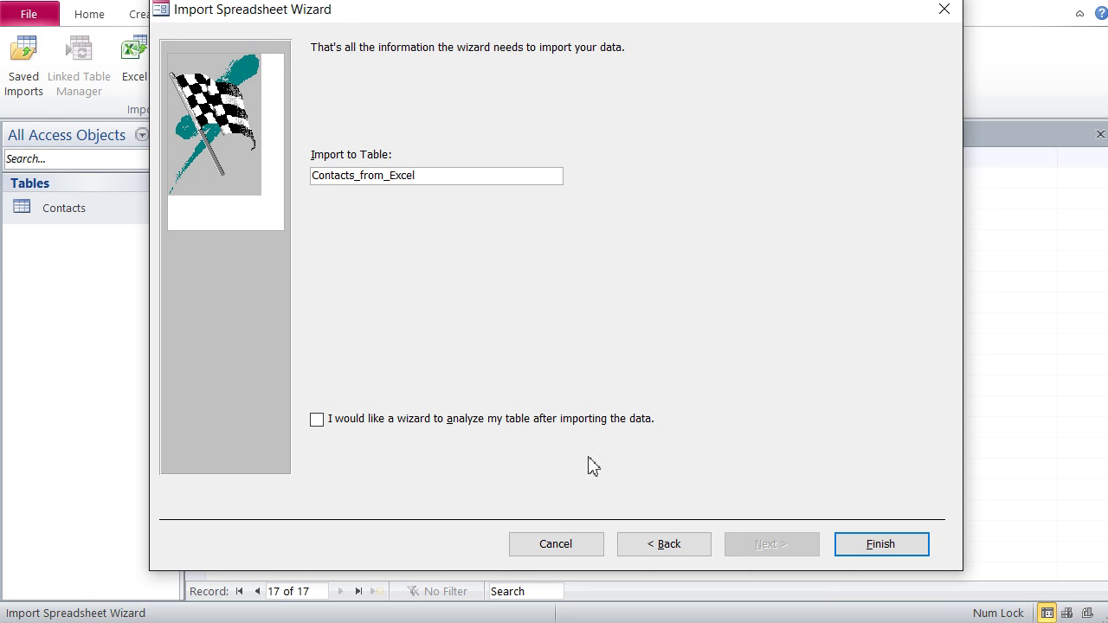
Step: Complete the import without saving the import steps and open the Contacts_from_Excel table
click(869, 545)
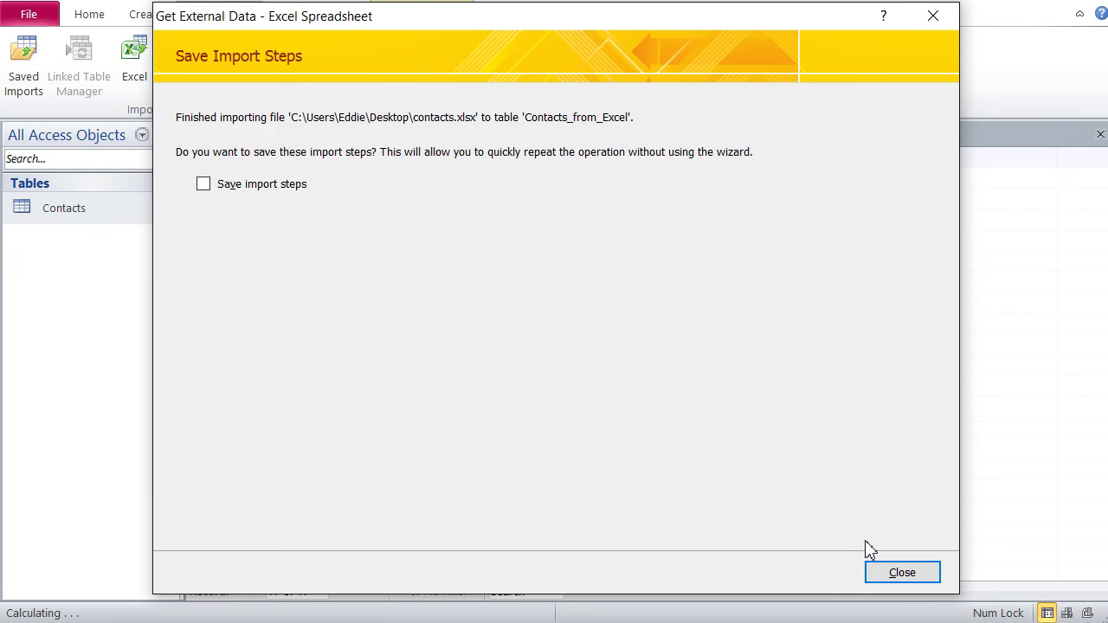
click(909, 578)
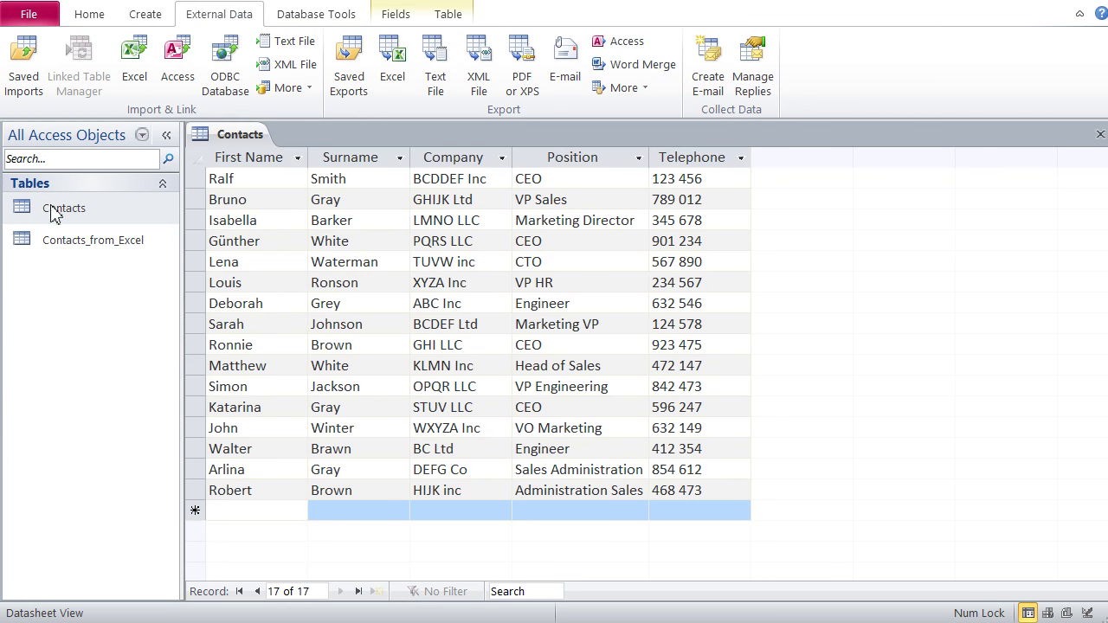
click(99, 246)
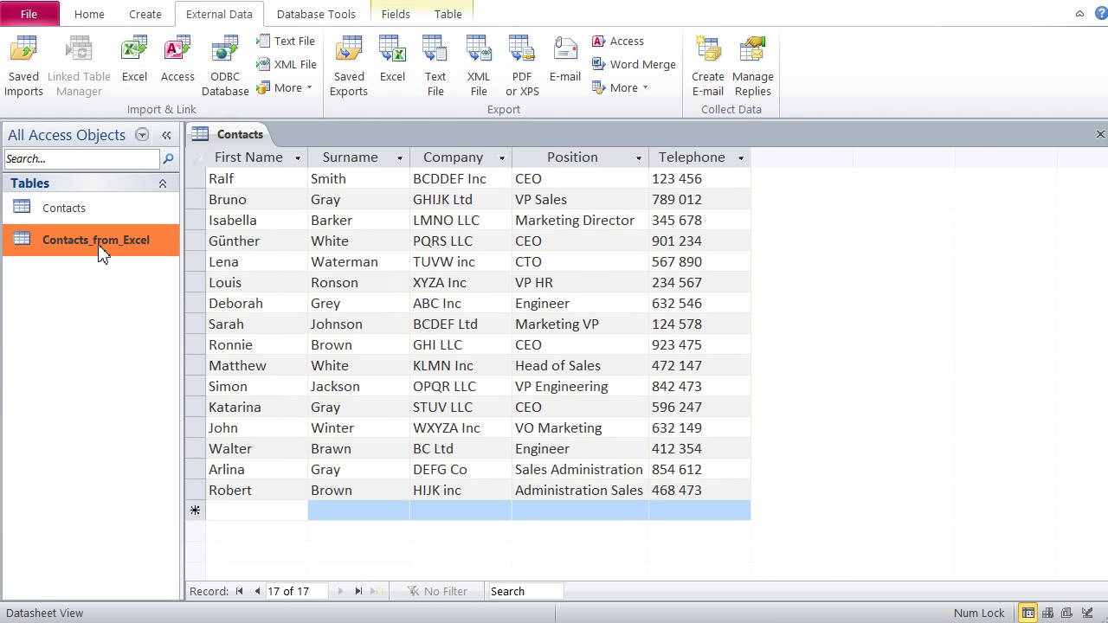
double_click(99, 248)
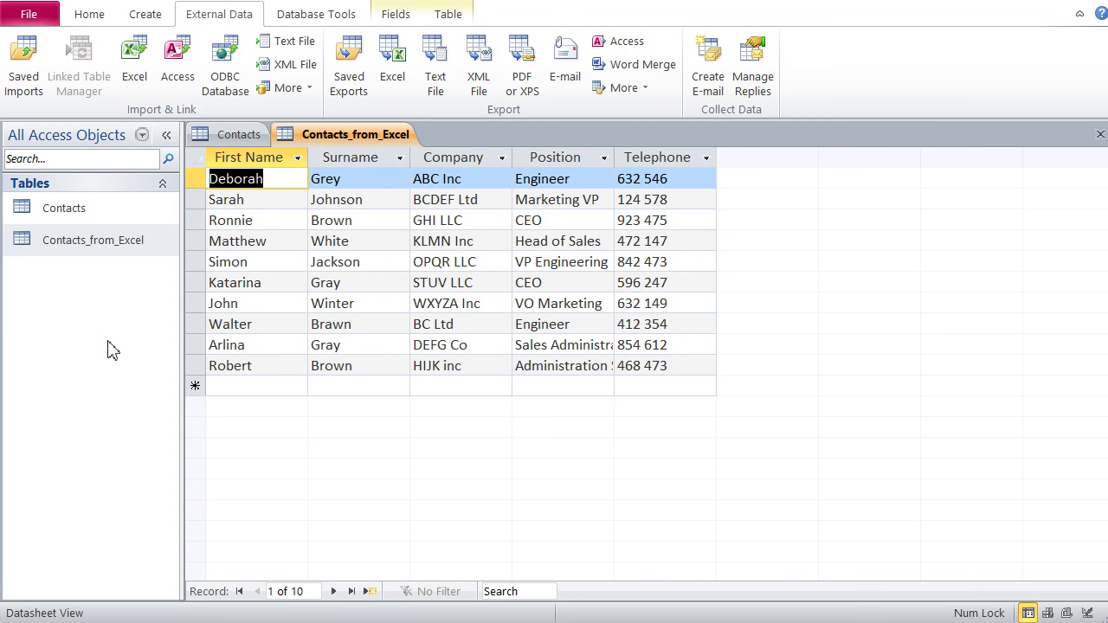
Step: Start a new Excel data import that links to contacts.xlsx on the Desktop by creating a linked table
click(133, 57)
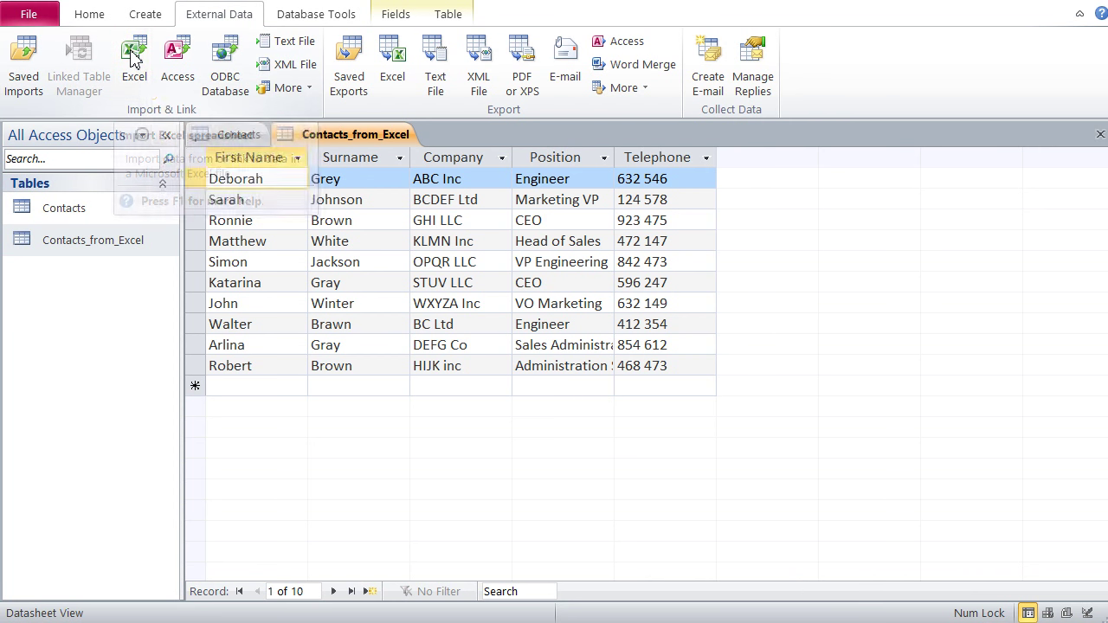
click(239, 360)
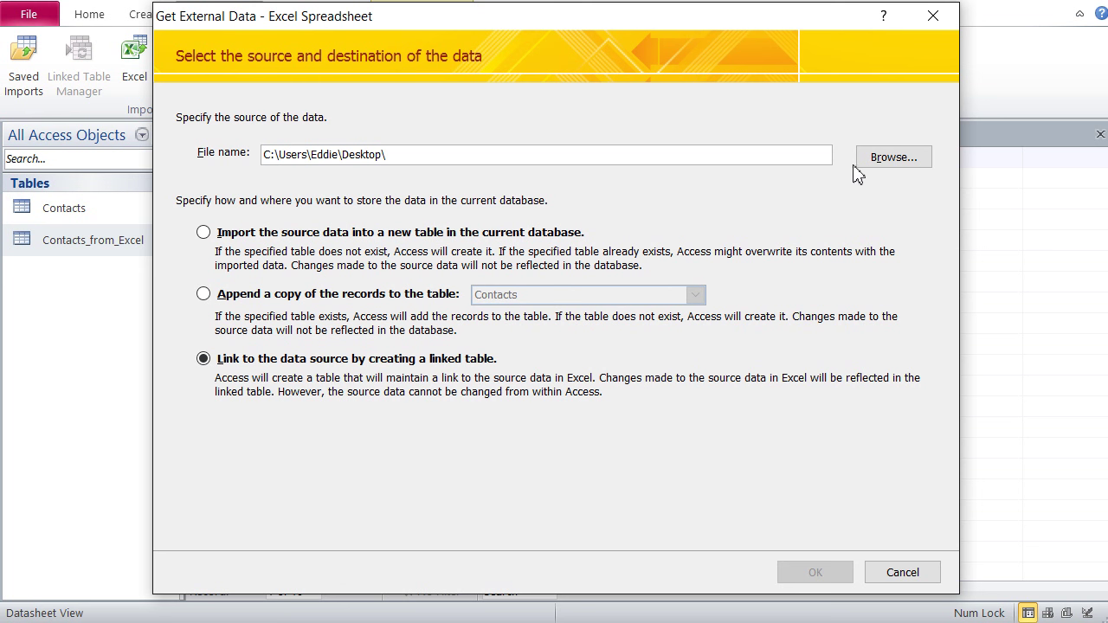
click(887, 161)
click(382, 237)
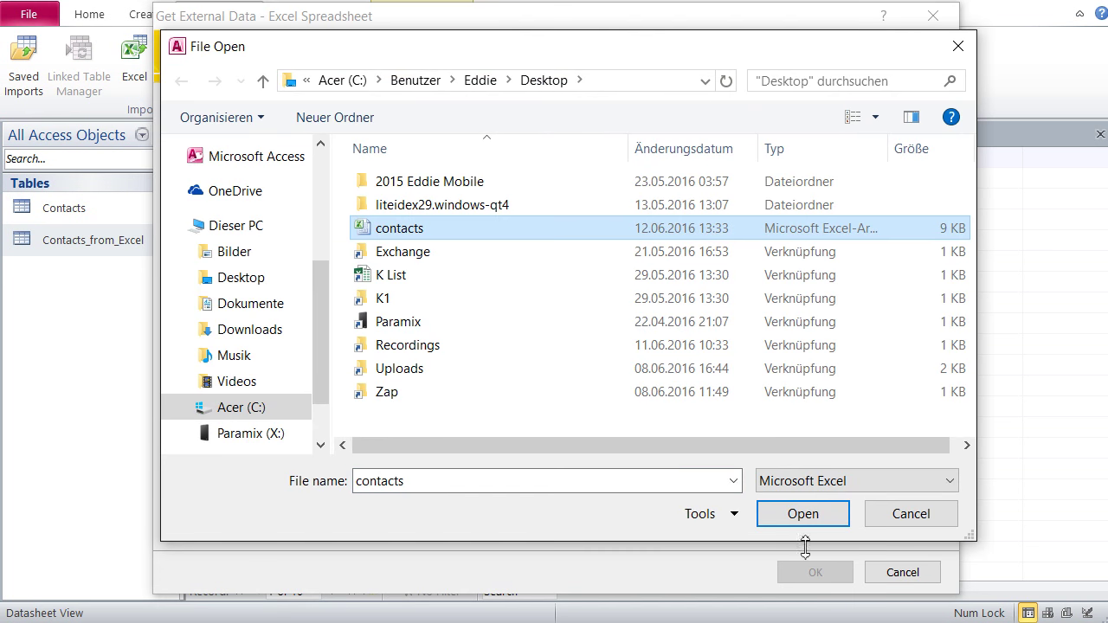
click(827, 522)
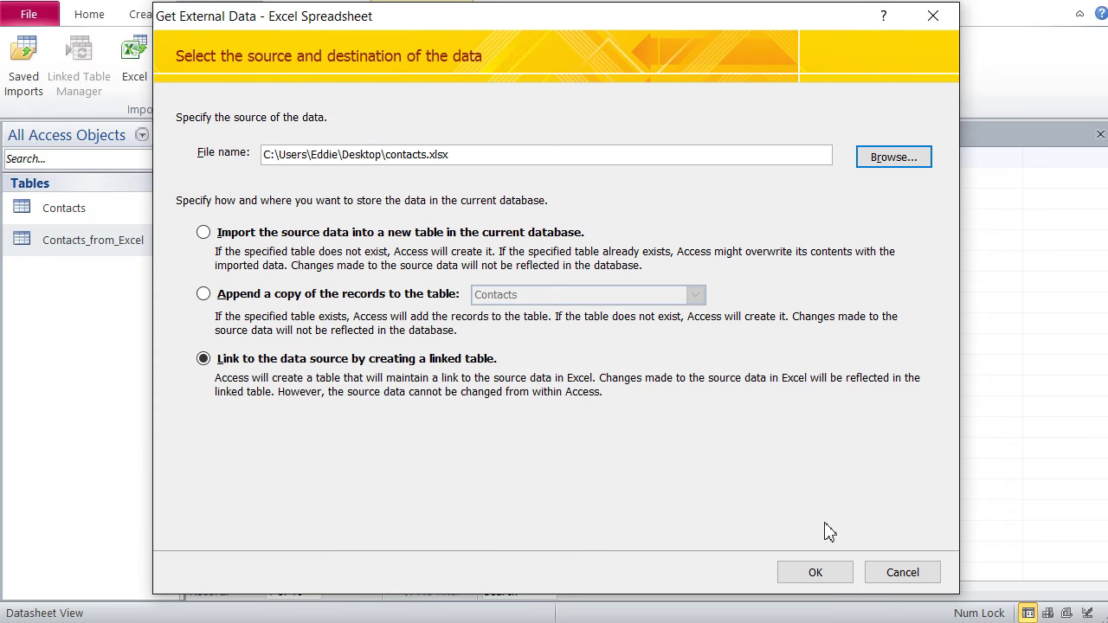
click(834, 575)
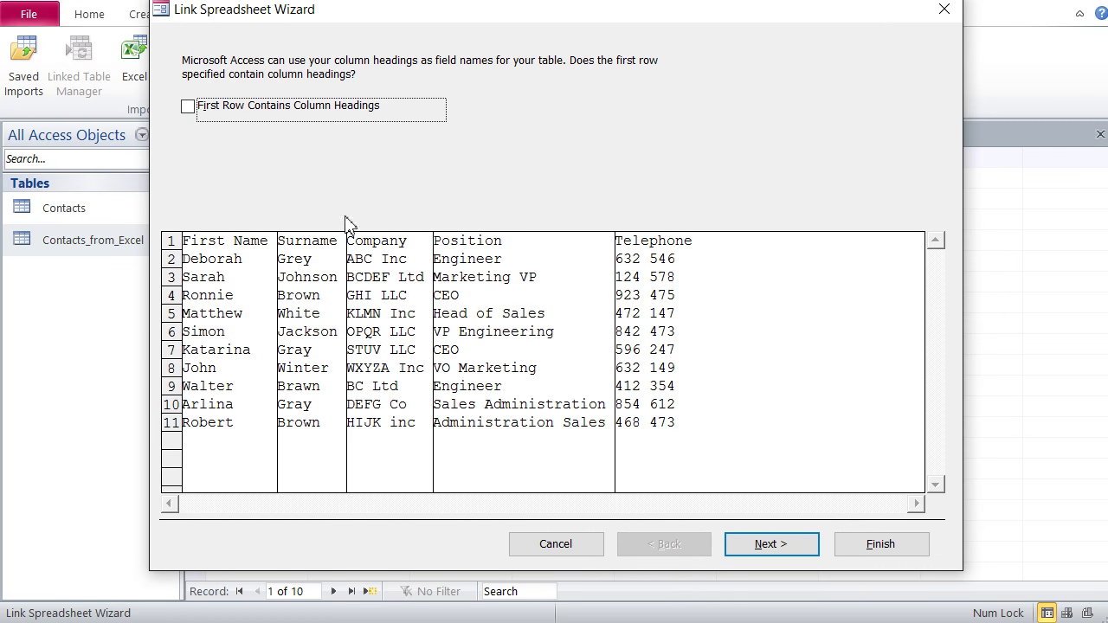
Step: Use the first row as column headings and create the linked table under the name Linked_from_excel
click(189, 108)
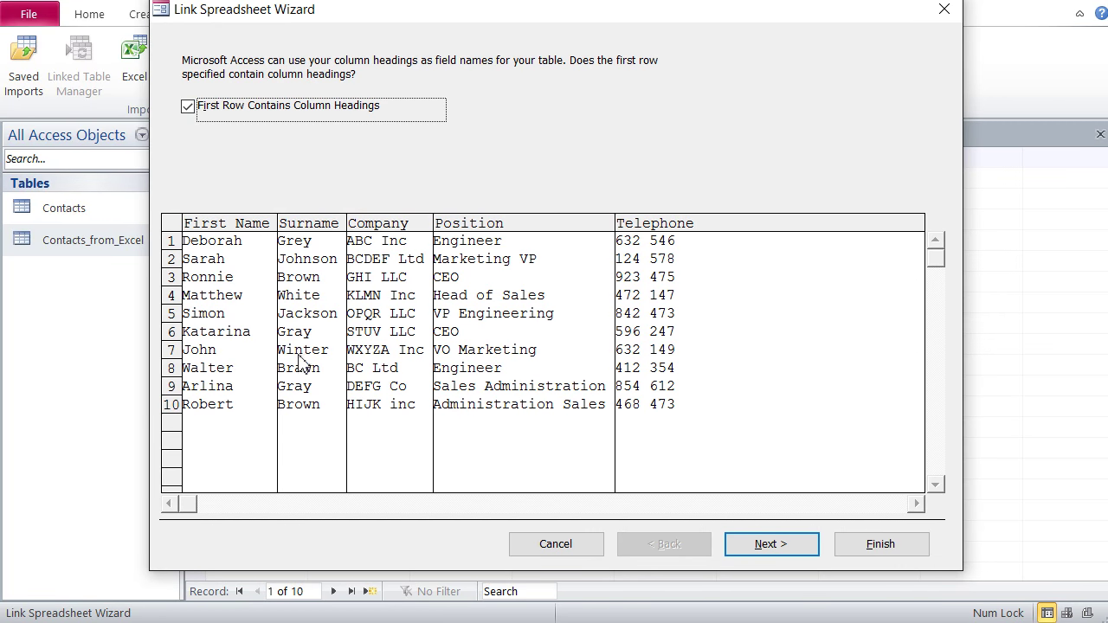
click(789, 547)
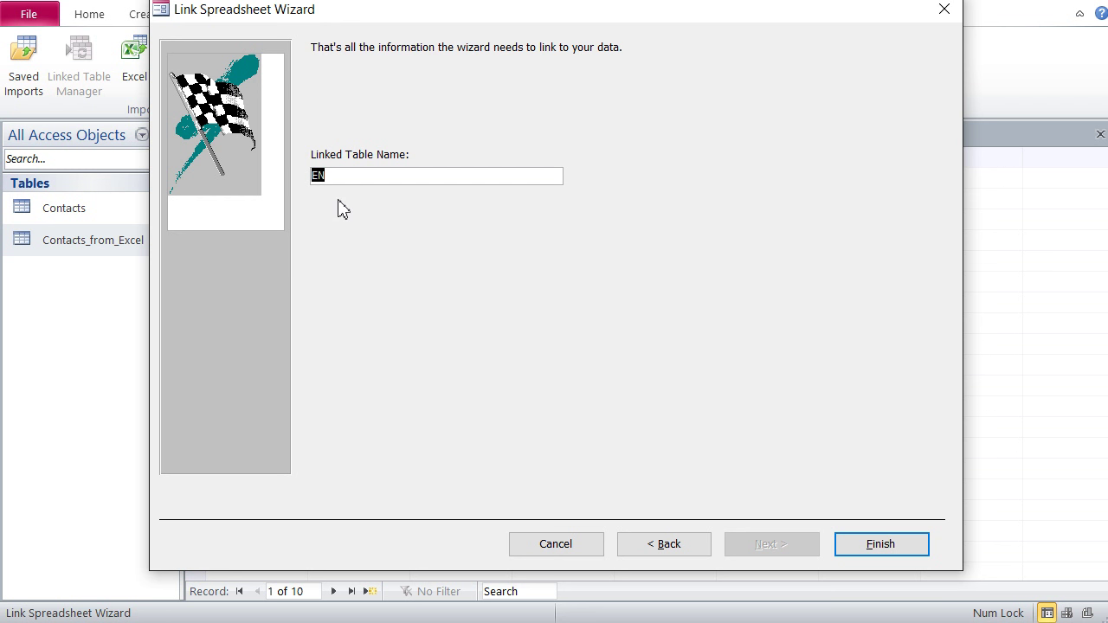
text(Linked_from_excel)
click(885, 552)
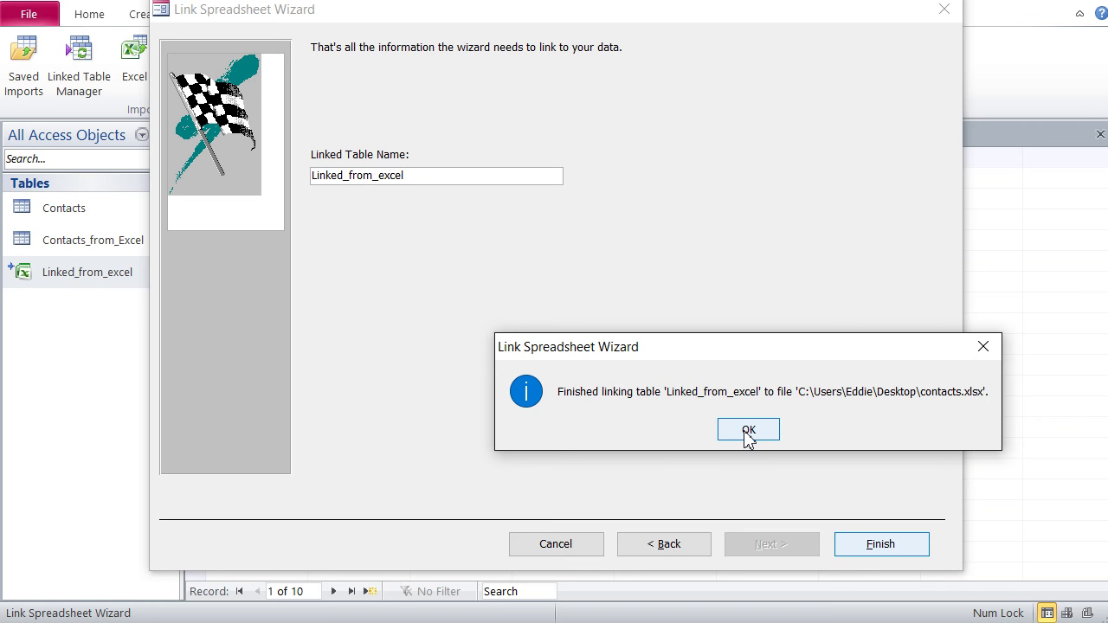
click(747, 432)
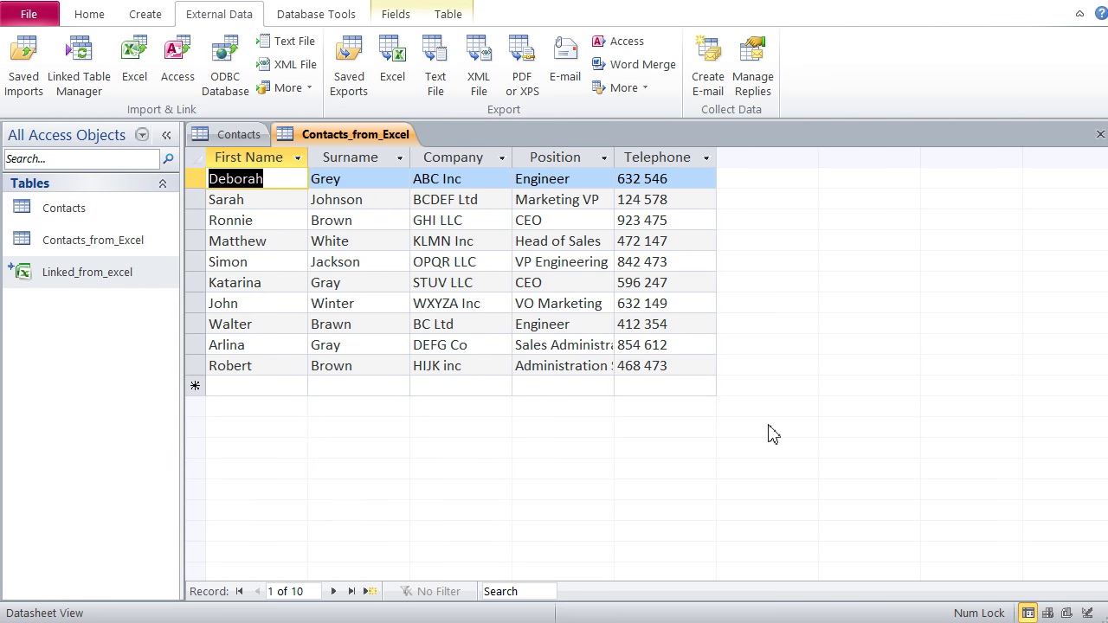
Step: Open the Linked_from_excel table and try to delete text from the first record's Surname field
click(75, 279)
double_click(75, 278)
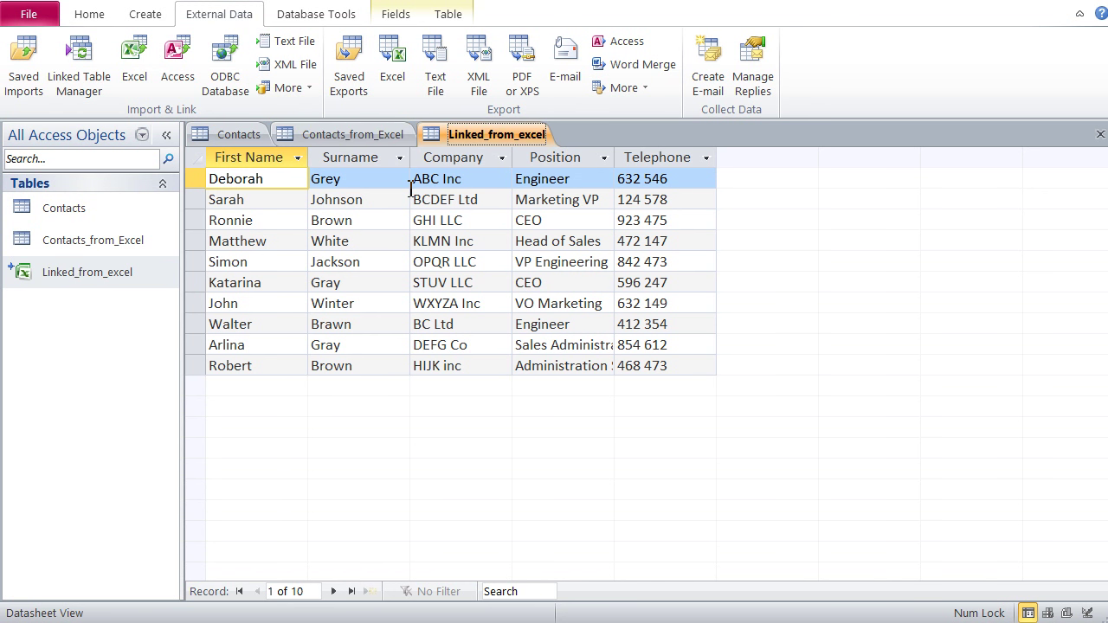
click(362, 187)
key(BackSpace)
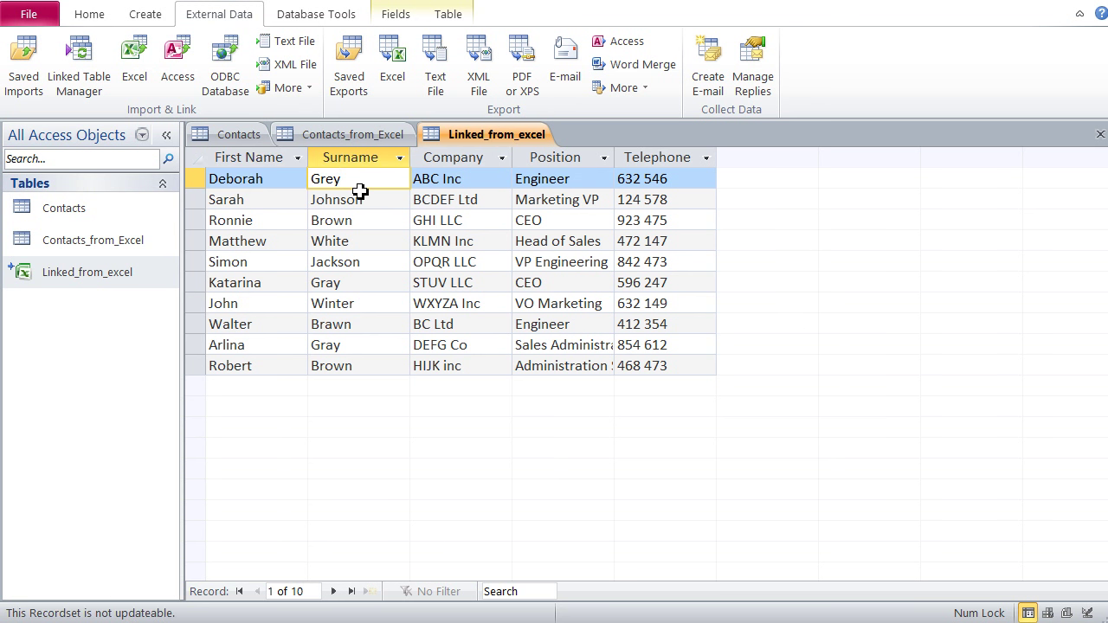
click(361, 200)
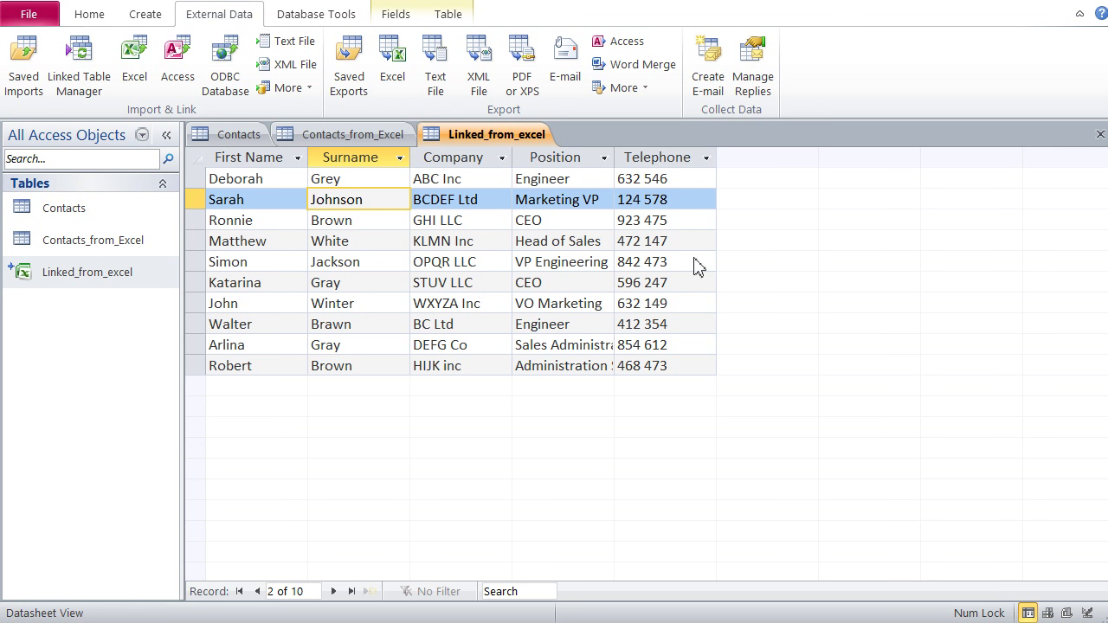
Step: Close the open Linked_from_excel, Contacts_from_Excel and Contacts tables
right_click(510, 142)
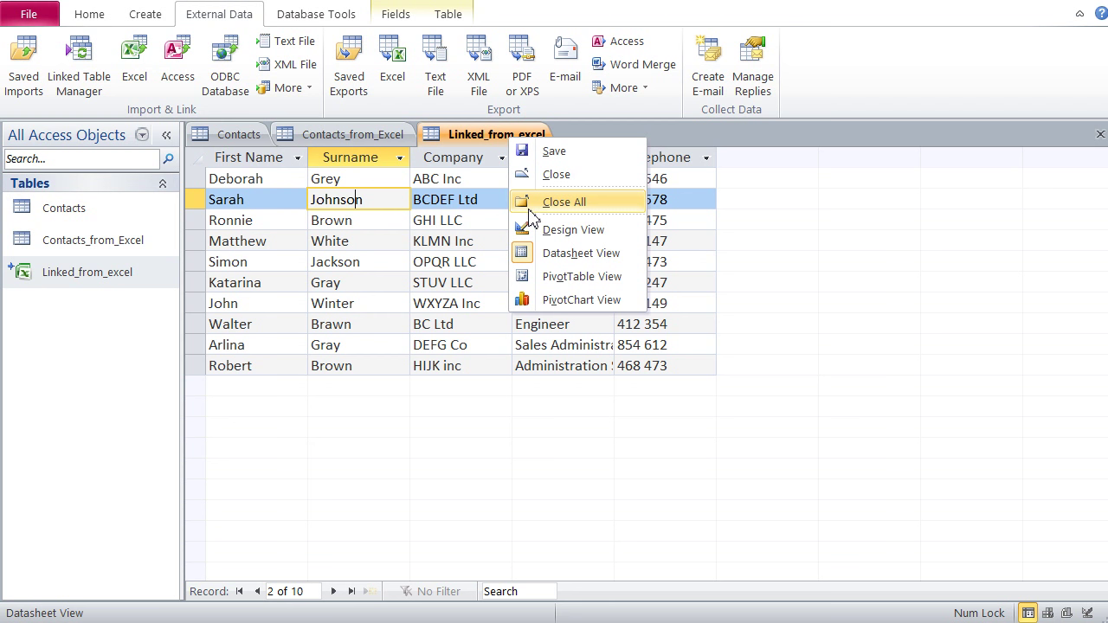
click(520, 177)
right_click(363, 141)
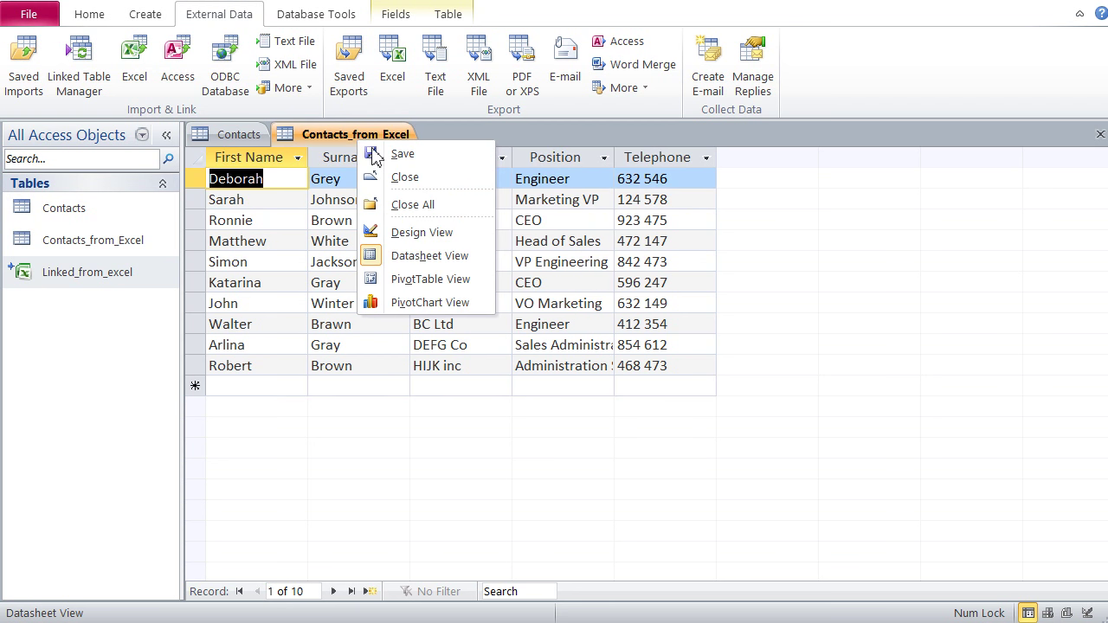
click(374, 175)
right_click(225, 141)
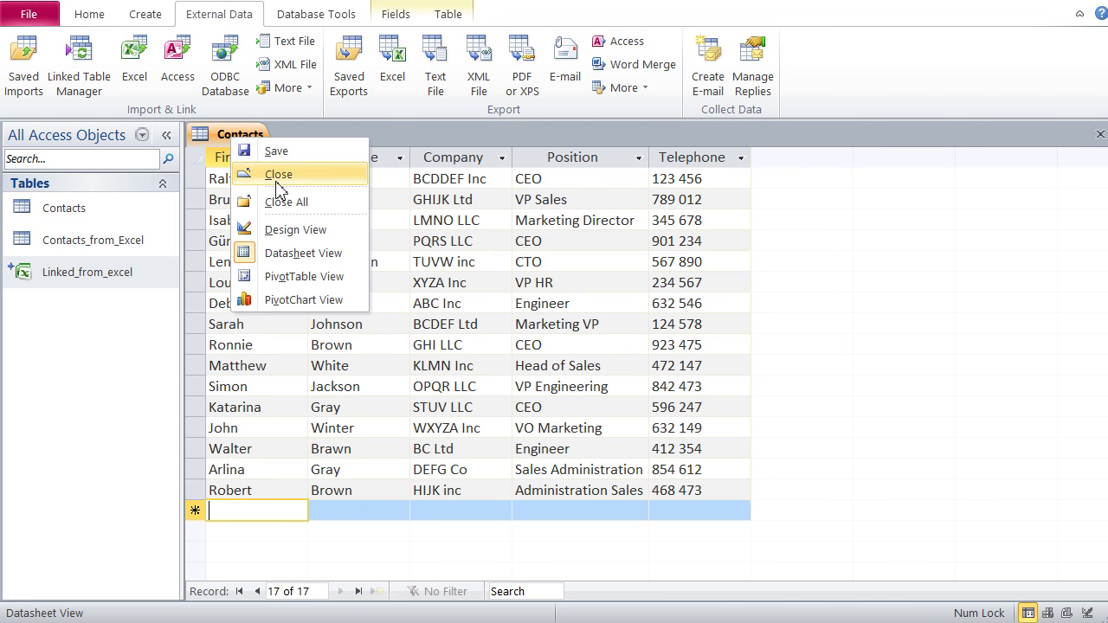
click(277, 174)
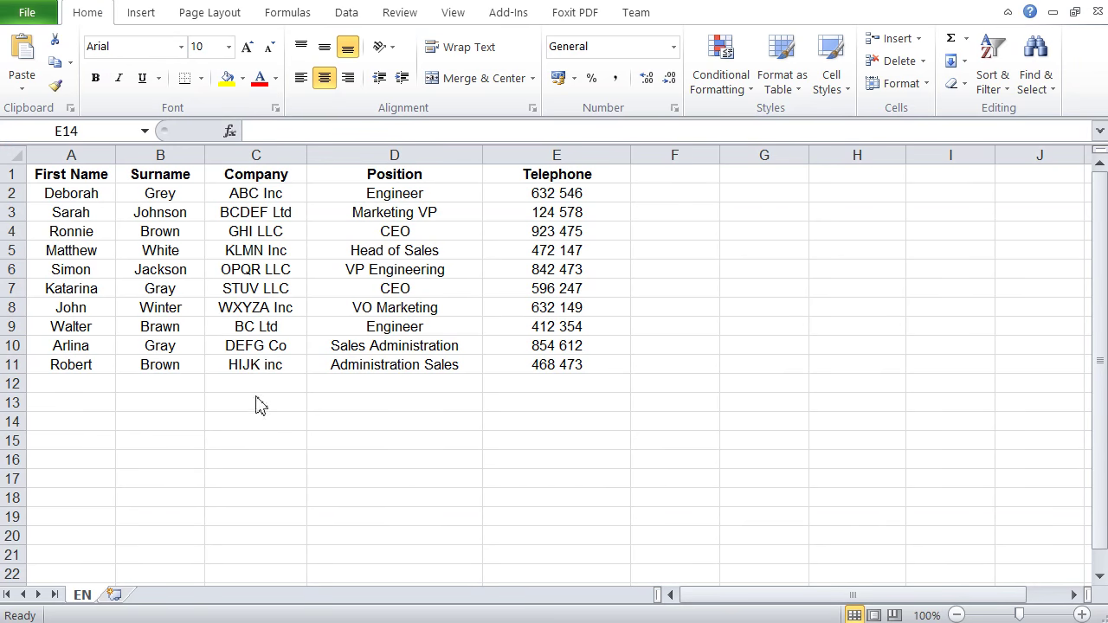
Step: In the Excel contacts workbook, change the company in C2 to EXY Inc and in C8 to DGH
click(268, 199)
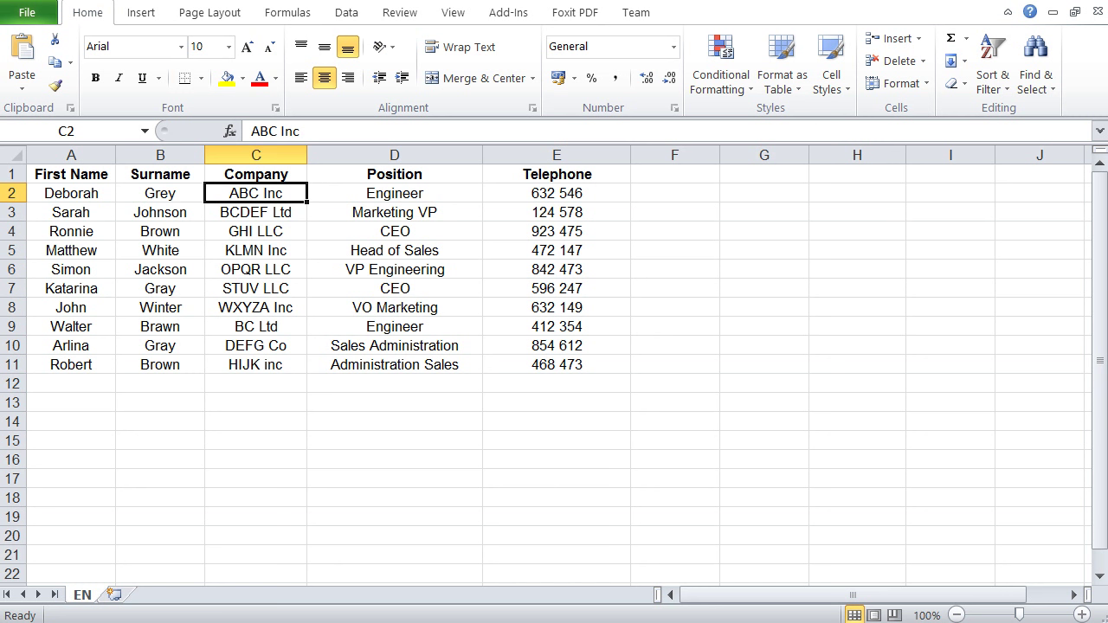
text(EXY Inc)
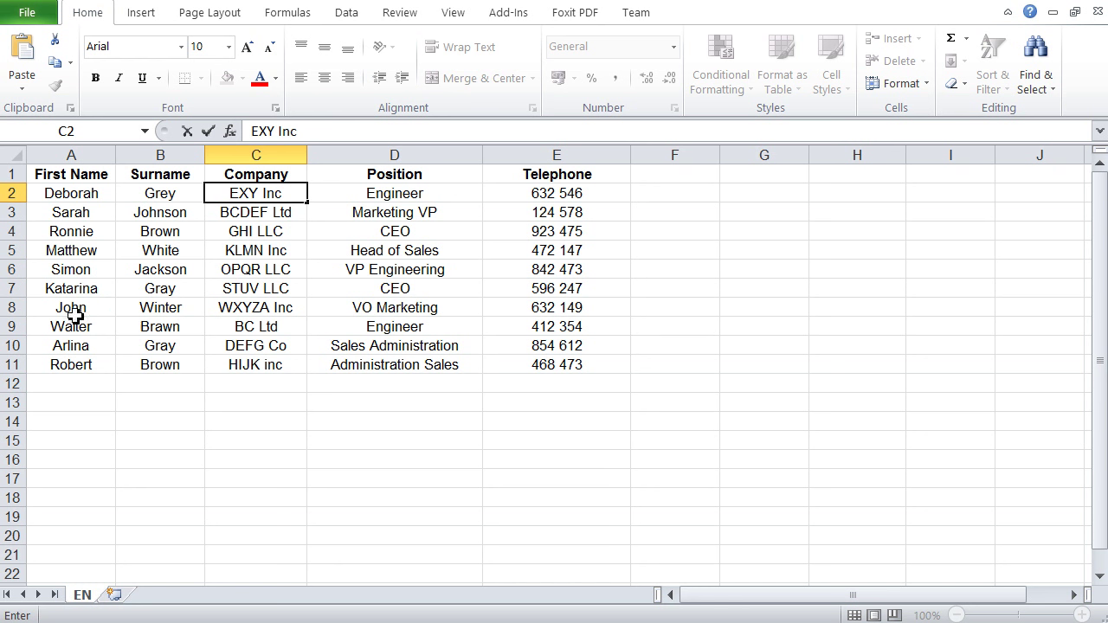
click(246, 317)
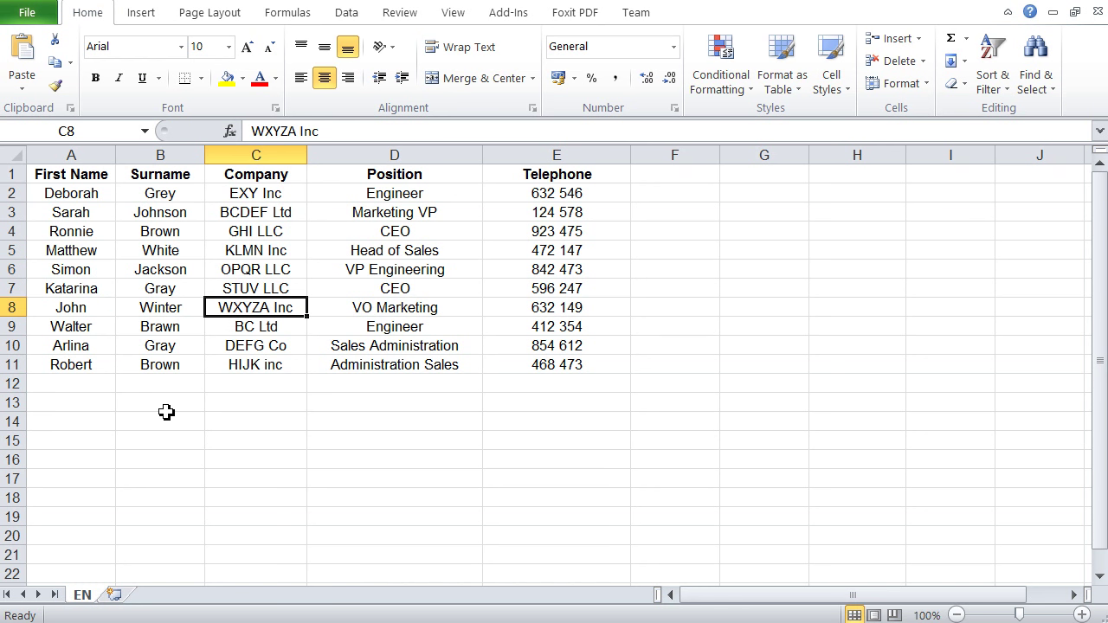
text(DGH)
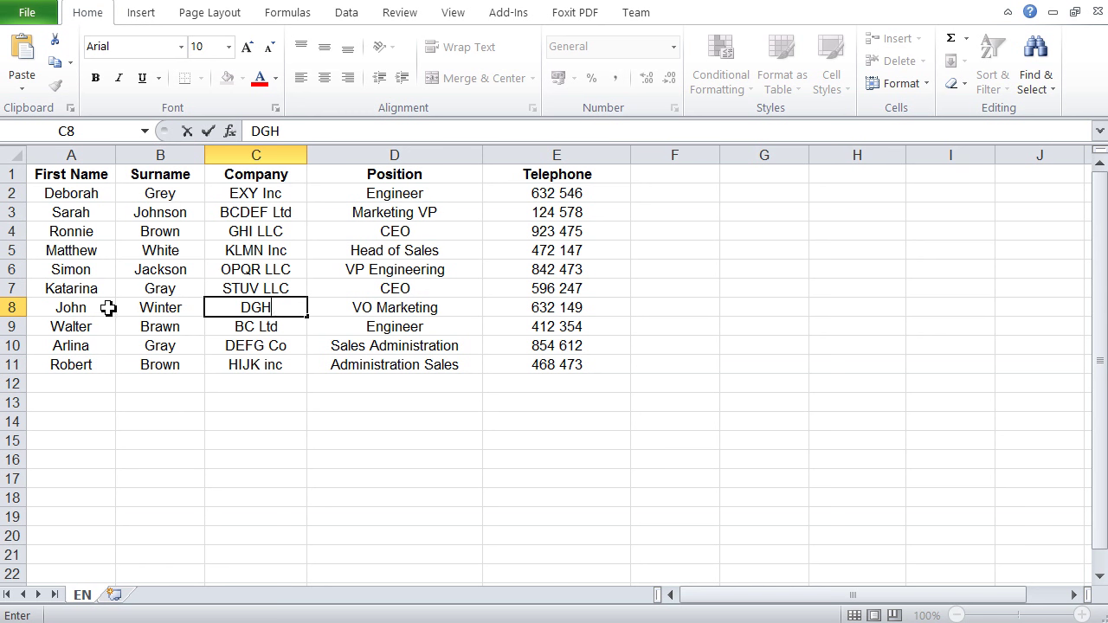
click(289, 413)
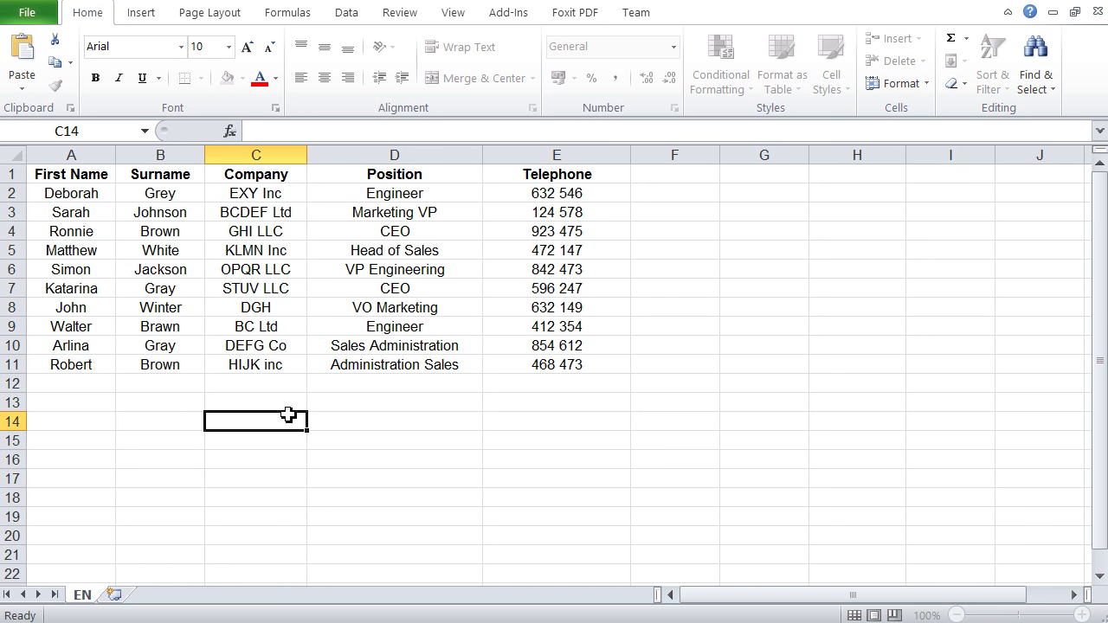
Step: Shorten the company in C2 to EXY and replace the first name in A11 with fddfds
click(281, 193)
drag(320, 134, 274, 134)
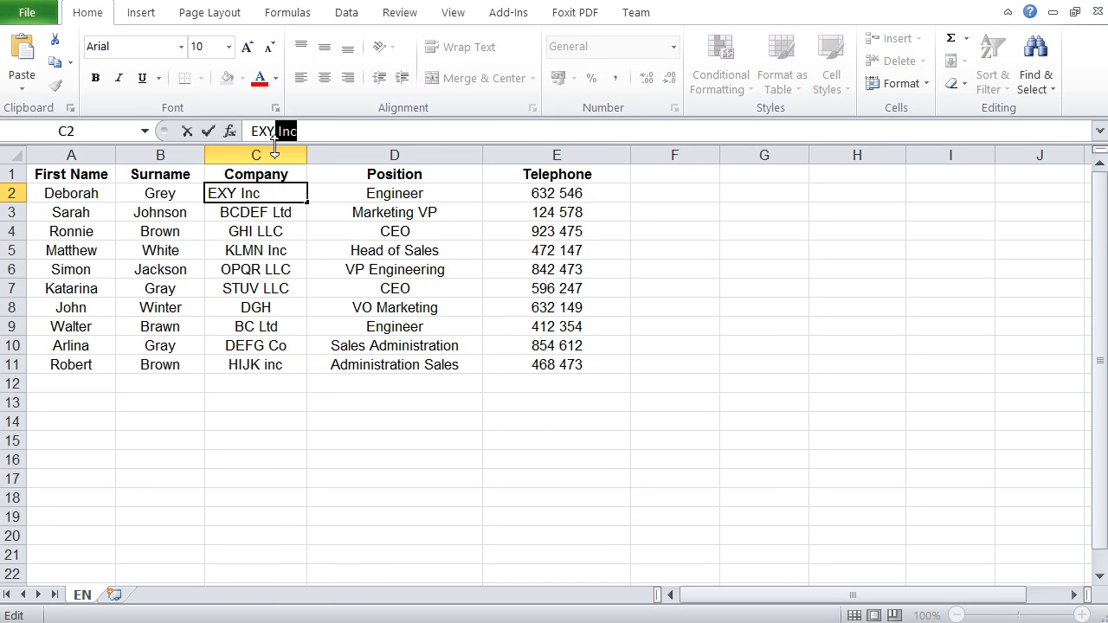
key(Delete)
click(299, 456)
click(82, 367)
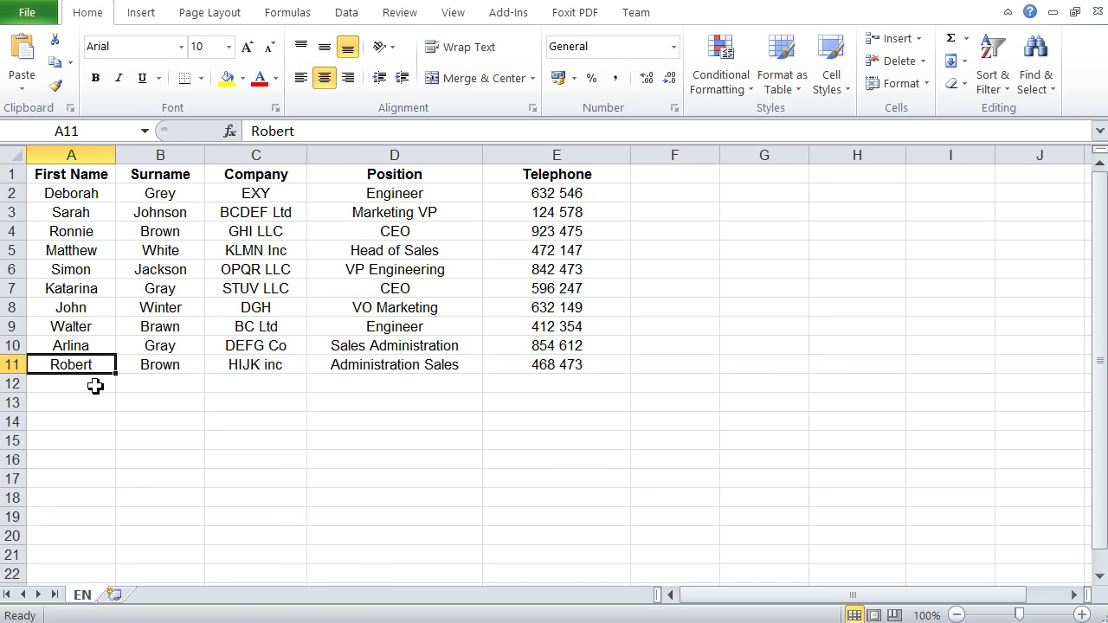
text(fddfds)
click(188, 423)
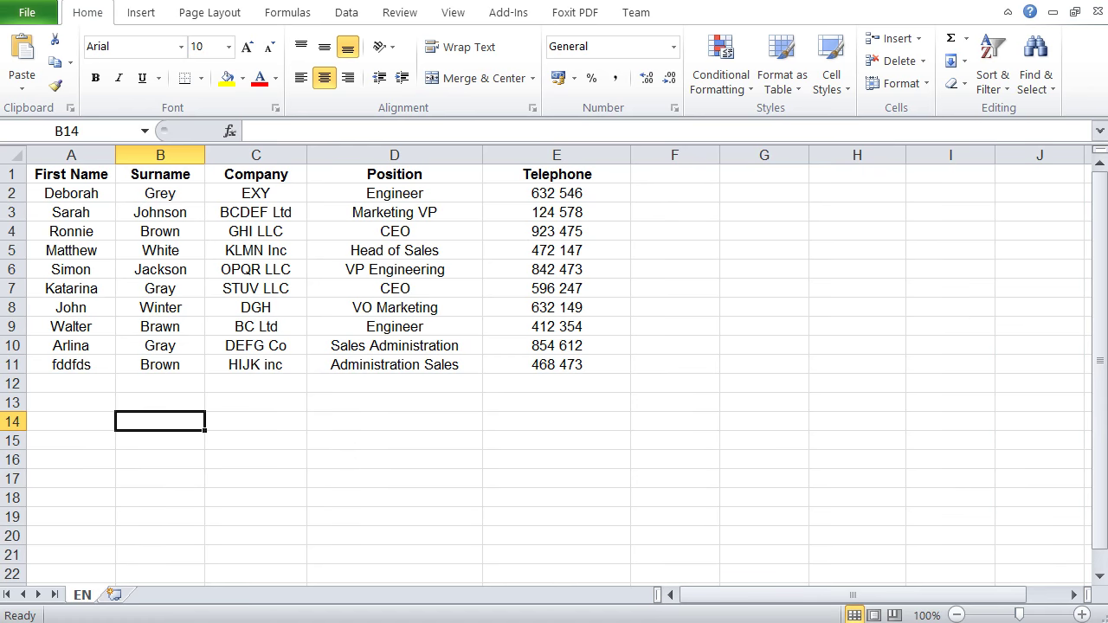
Step: Switch back to Access, open Linked_from_excel and check the cells that were edited in the Excel workbook
key(alt+Tab)
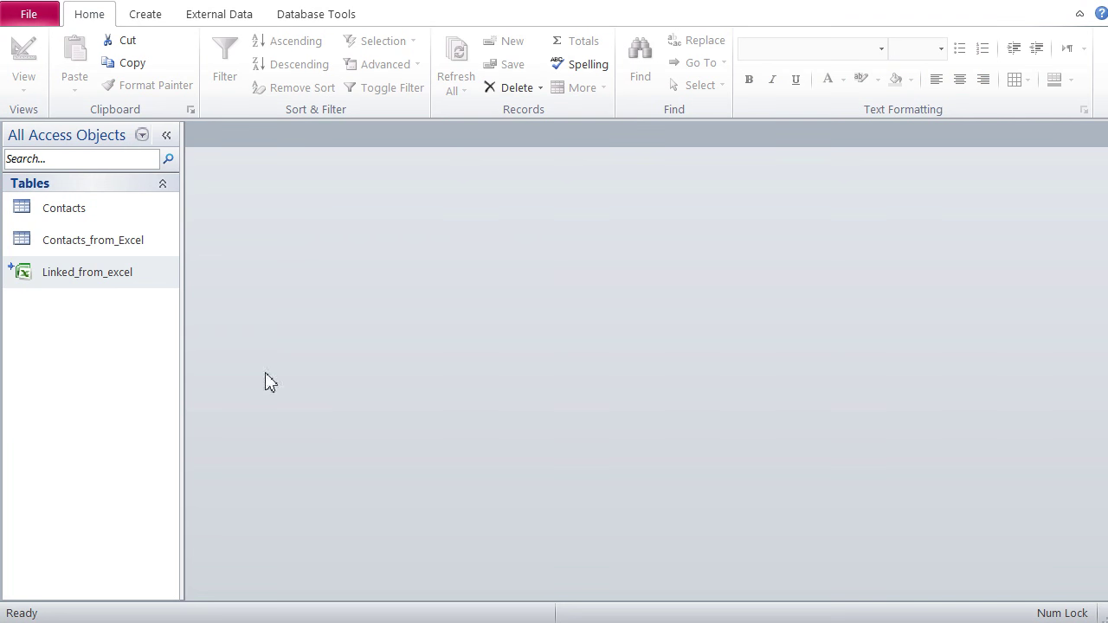
double_click(104, 284)
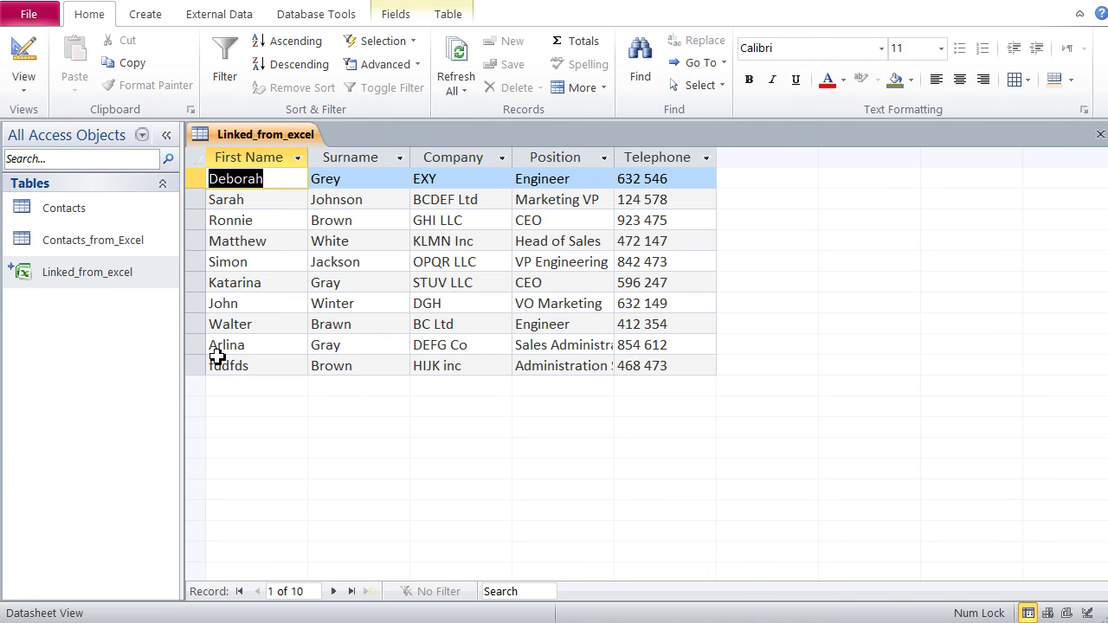
drag(263, 369, 205, 369)
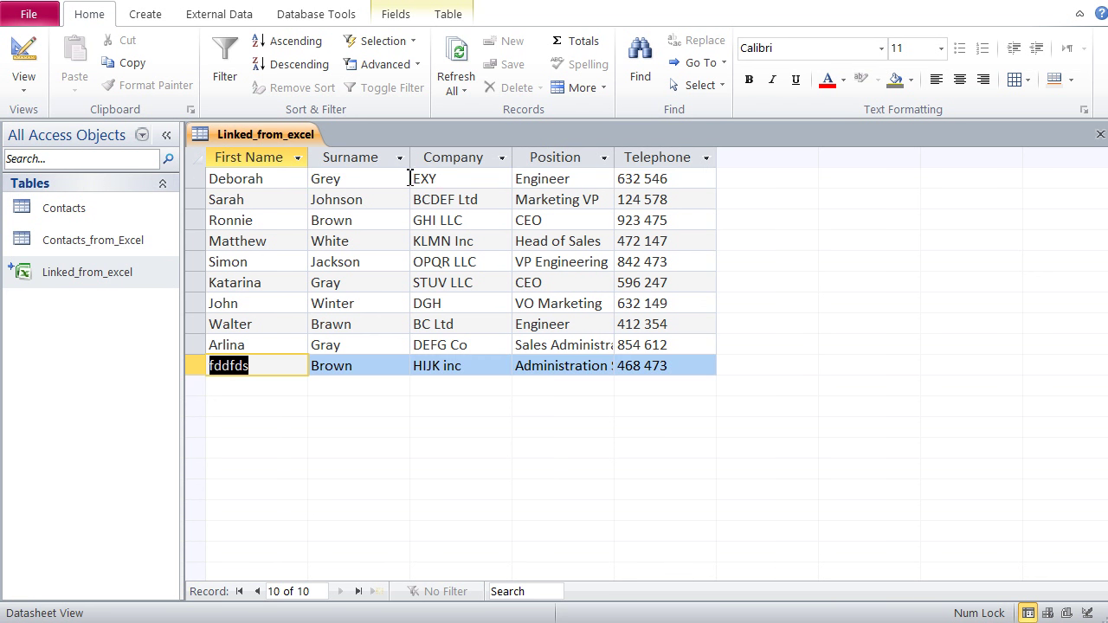
drag(412, 178, 468, 180)
click(409, 304)
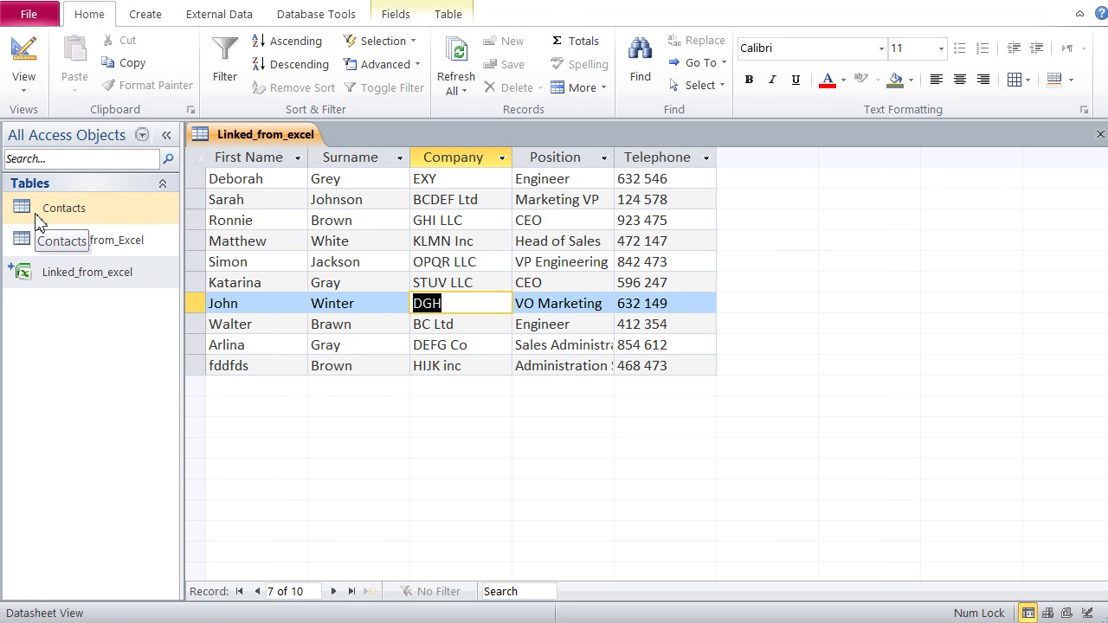
Step: Open the Contacts and Contacts_from_Excel tables and compare their records with those in Linked_from_excel
click(69, 252)
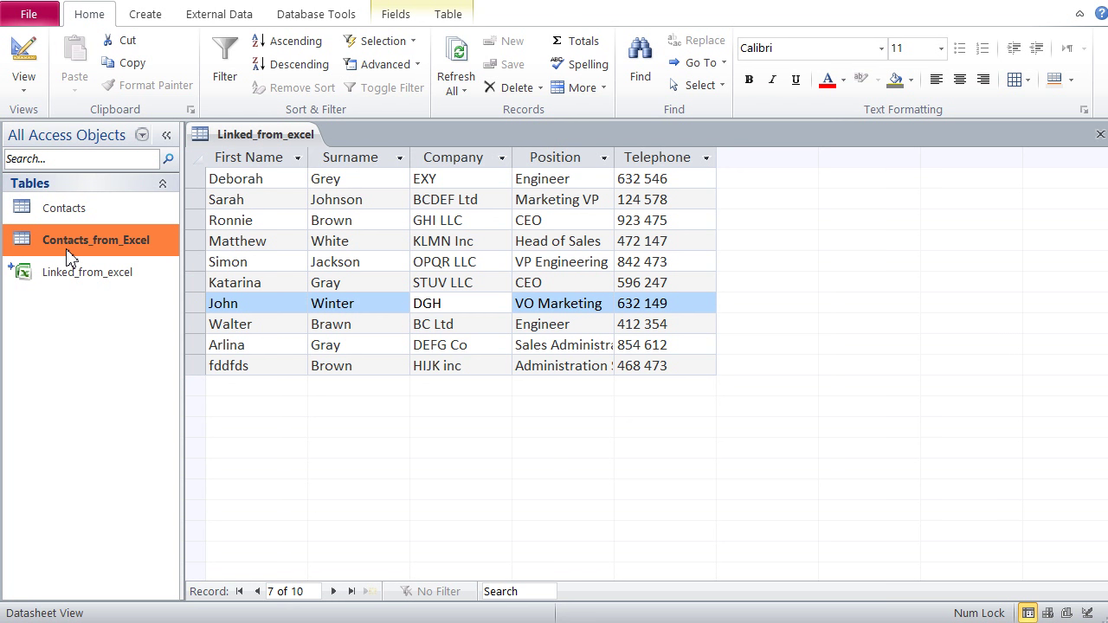
click(52, 215)
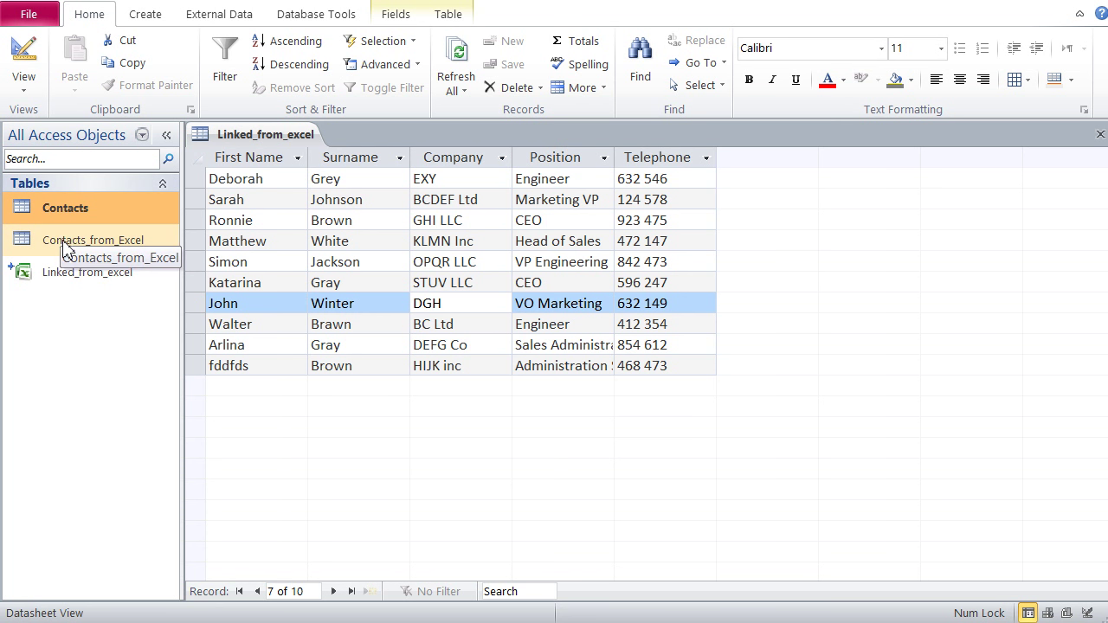
click(57, 244)
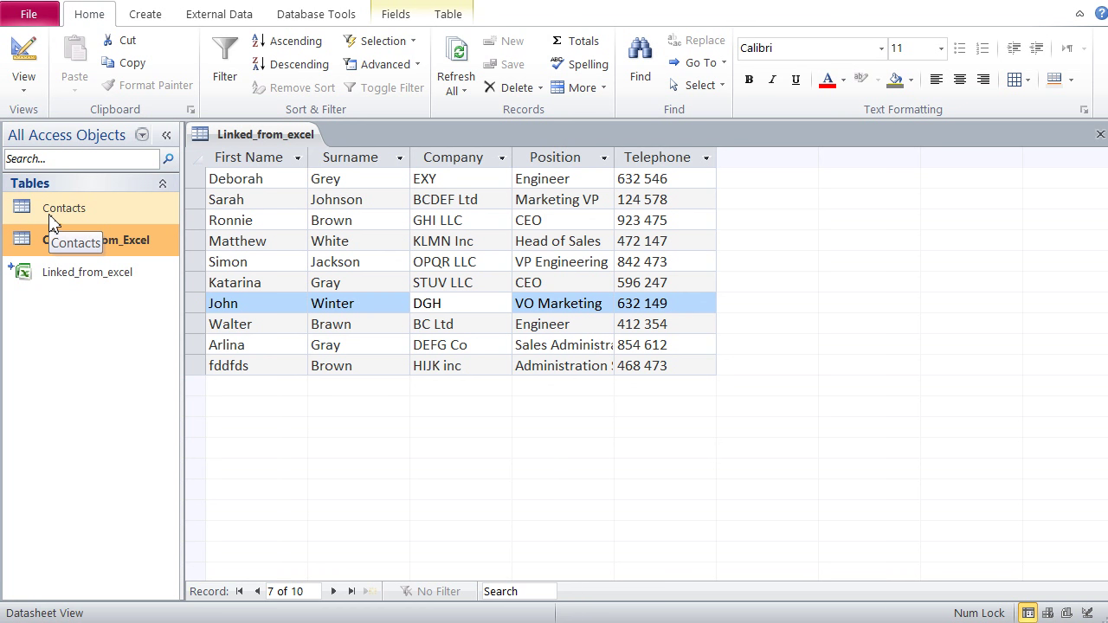
double_click(59, 217)
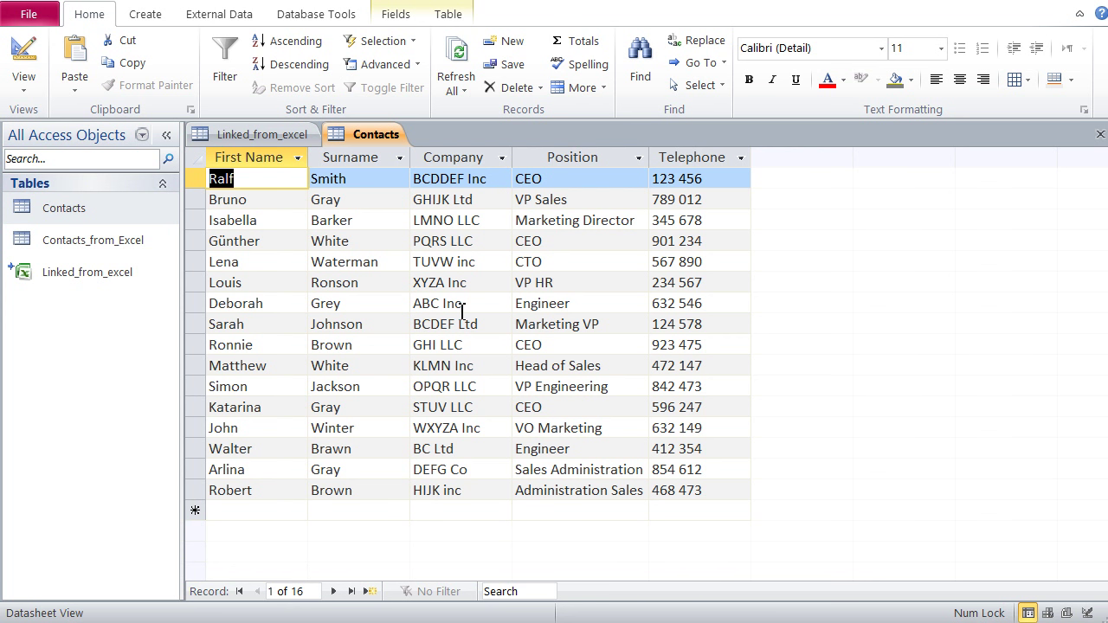
click(98, 243)
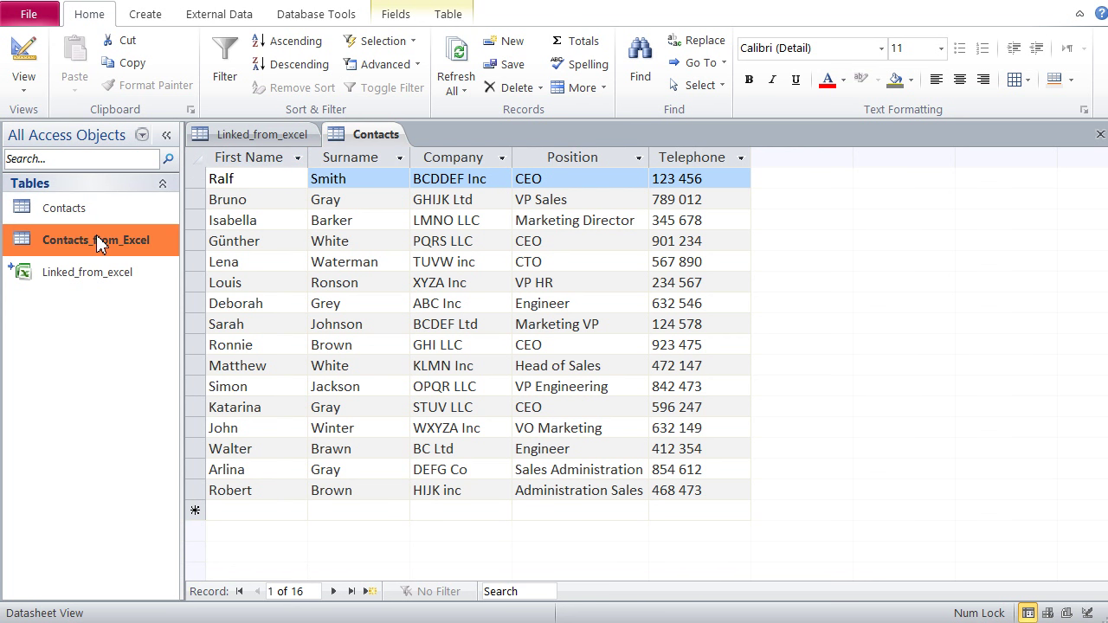
double_click(99, 245)
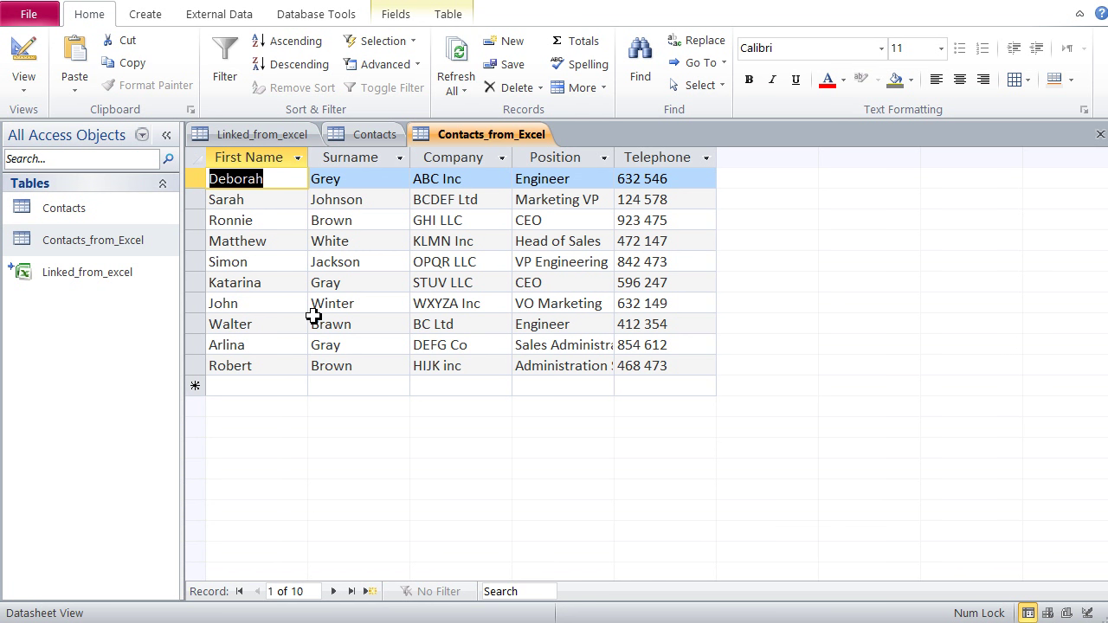
click(97, 275)
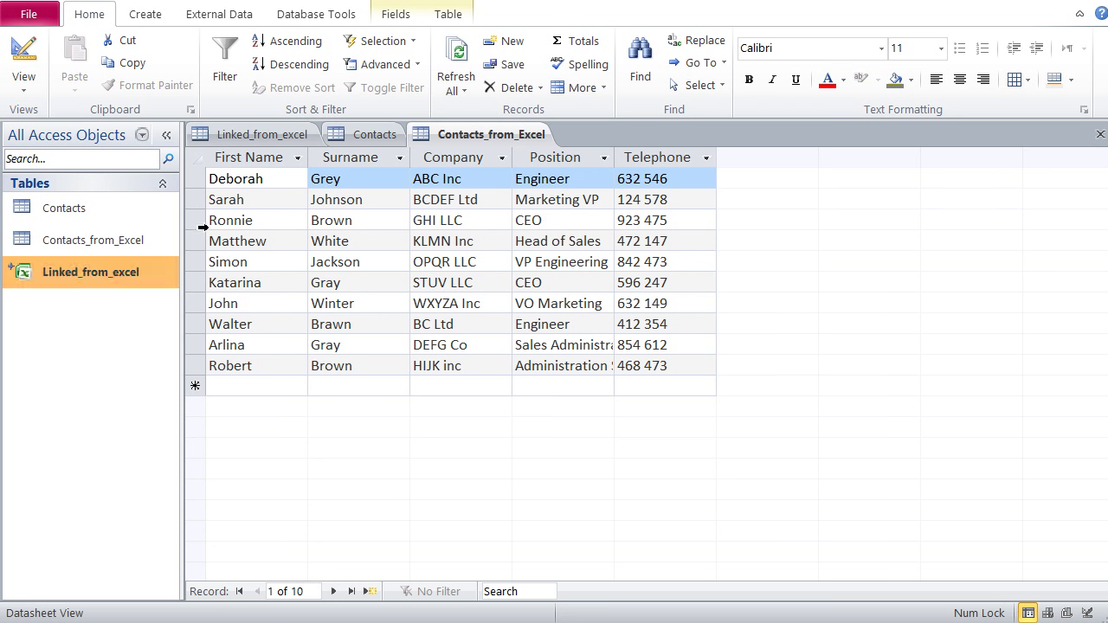
click(254, 138)
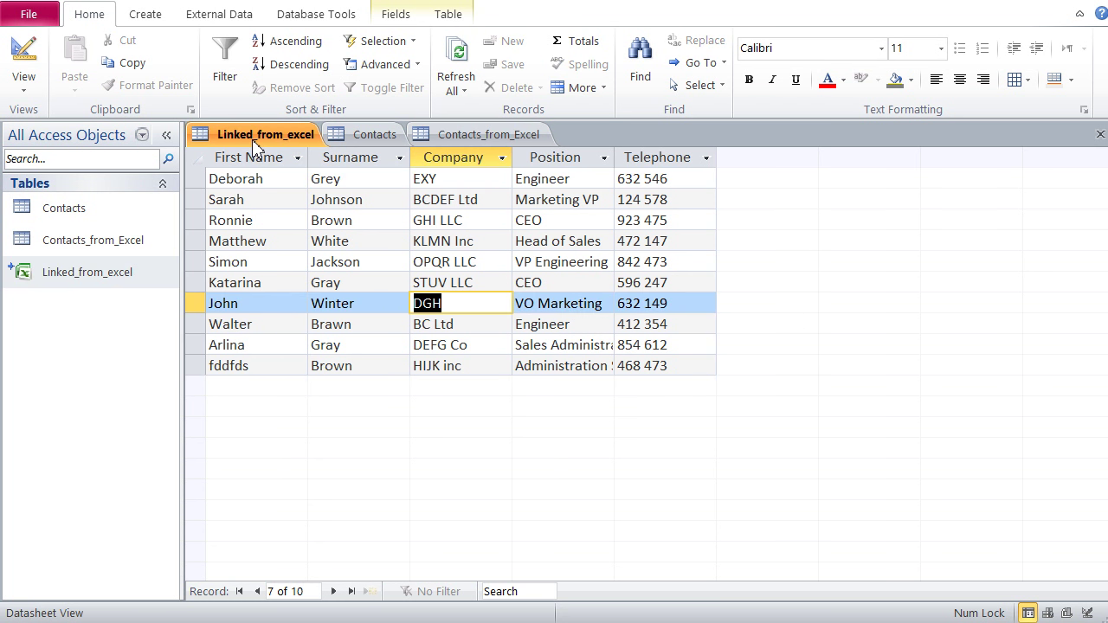